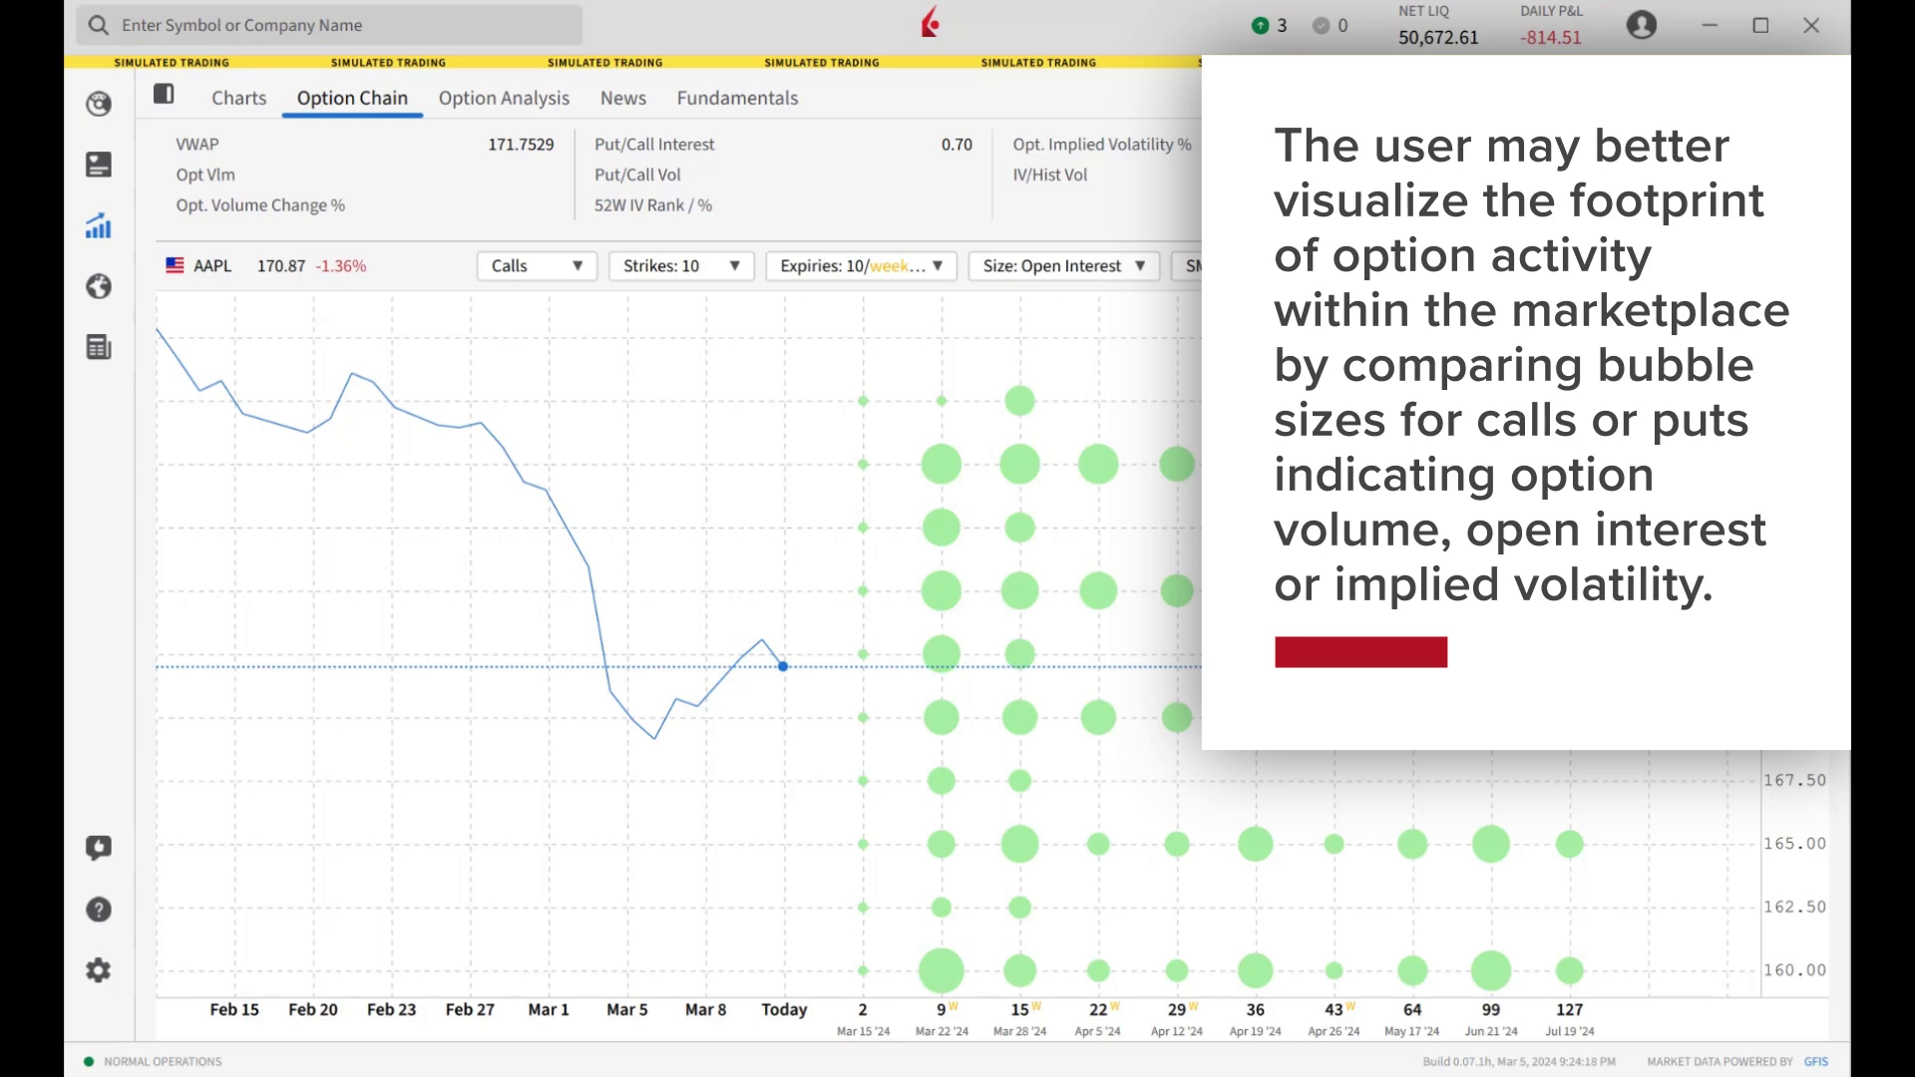
Check the Calls, Size and Expiries dropdowns, keeping calls, open-interest sizing and current expiries
{"action": "left_click", "coordinate": [579, 265]}
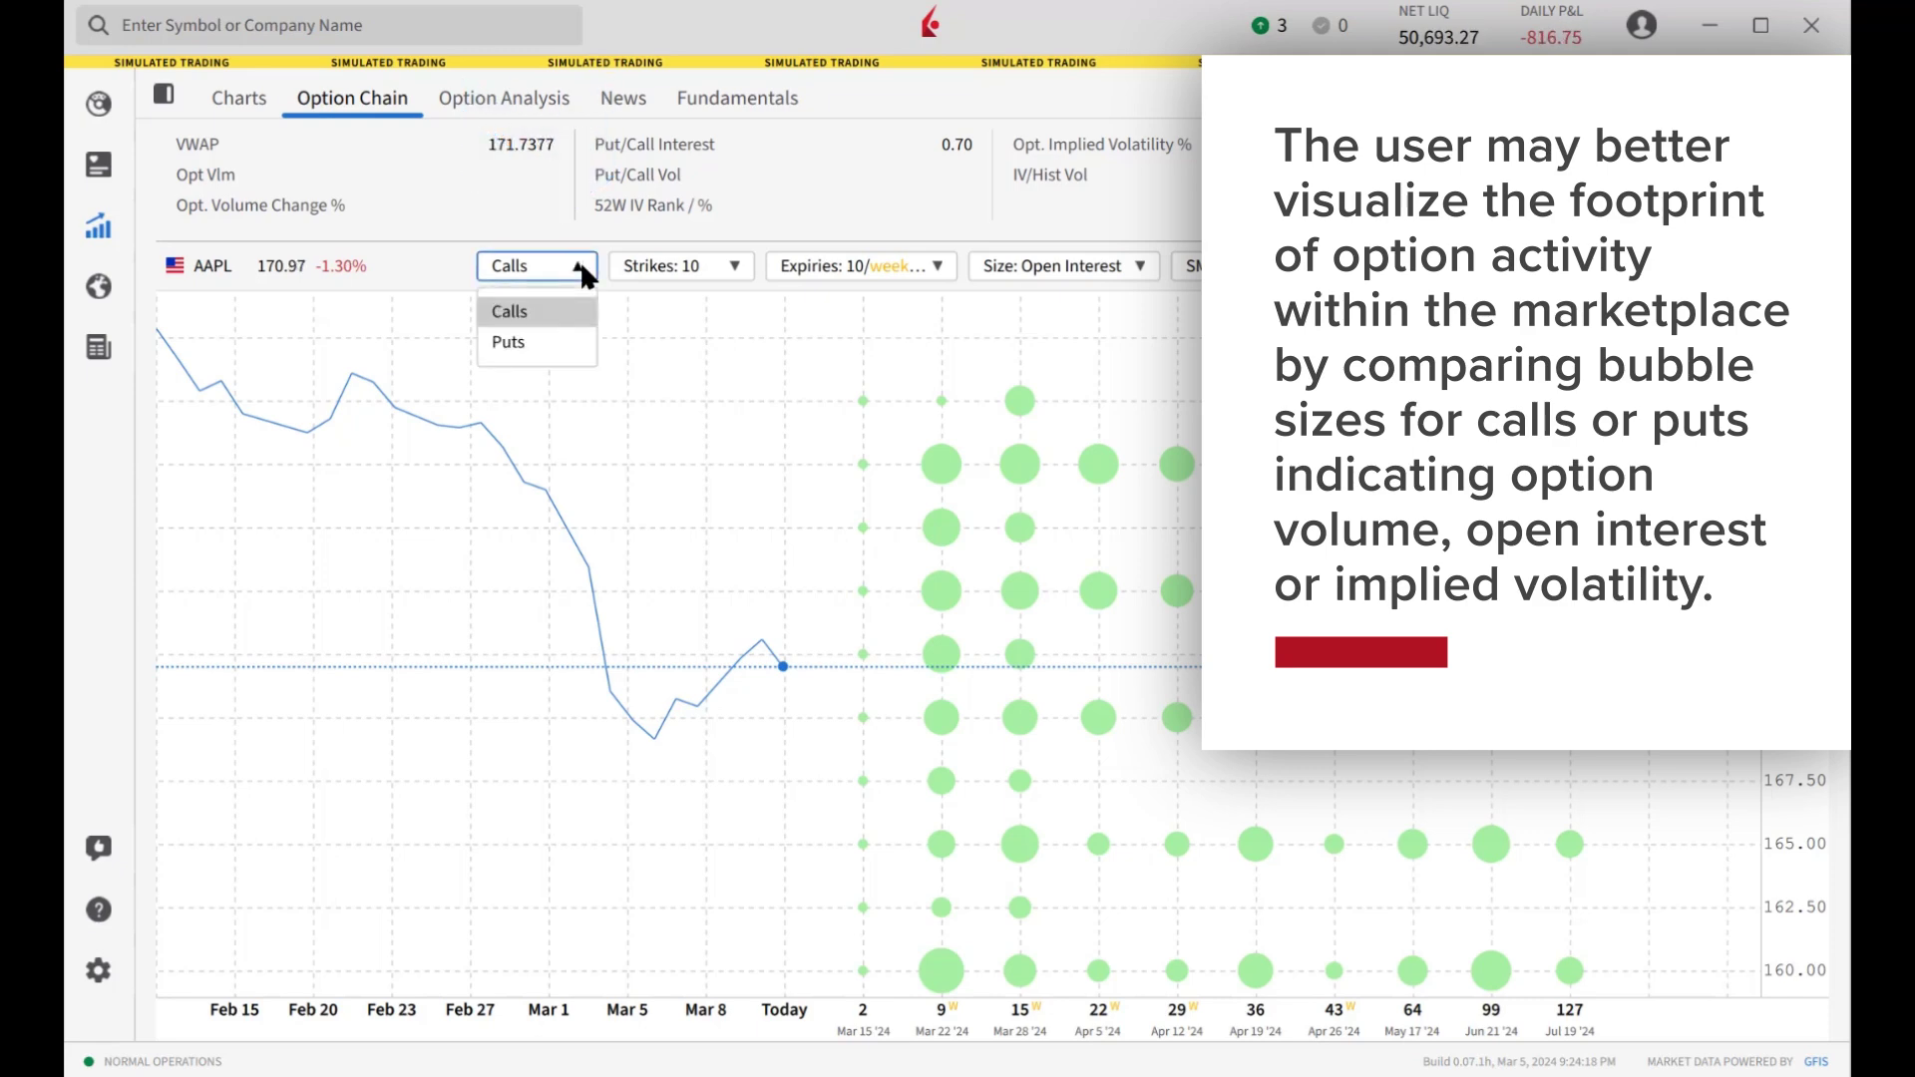
{"action": "left_click", "coordinate": [578, 262]}
{"action": "left_click", "coordinate": [1142, 272]}
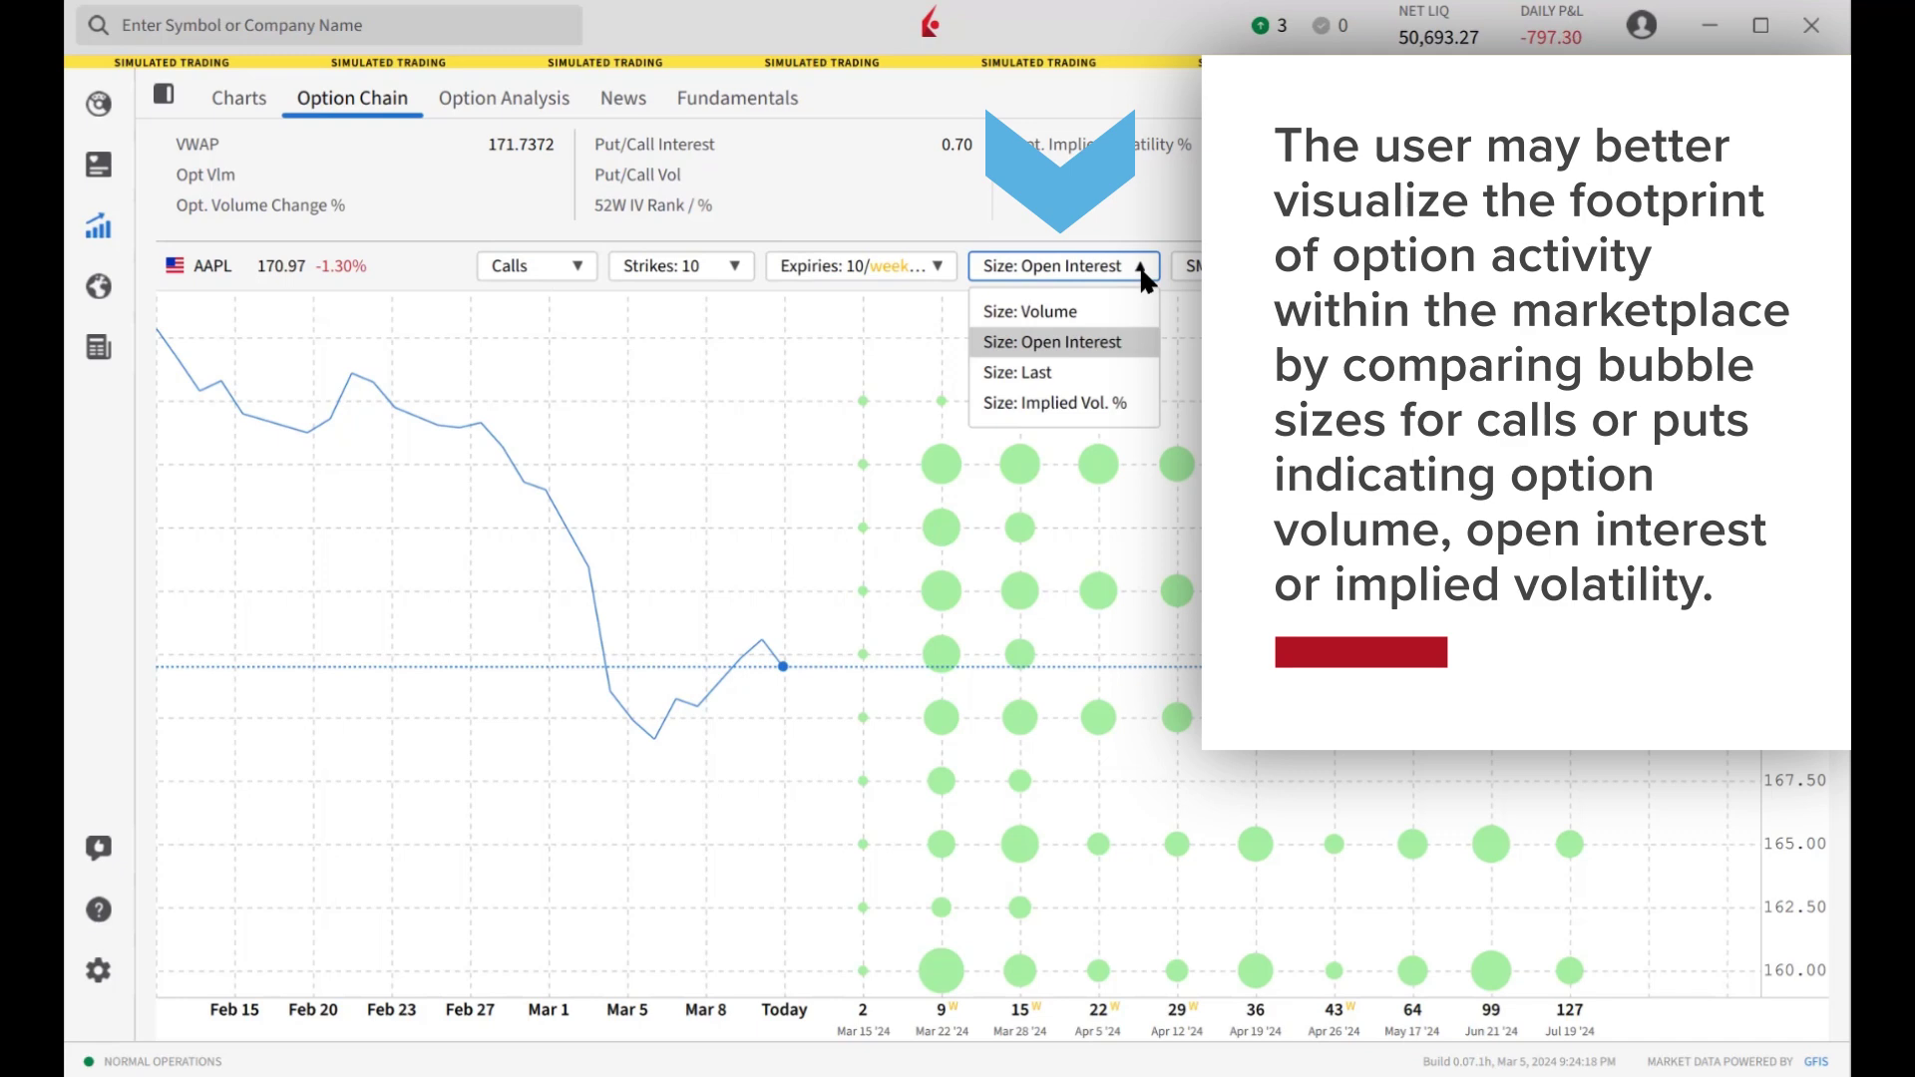
{"action": "left_click", "coordinate": [1142, 269]}
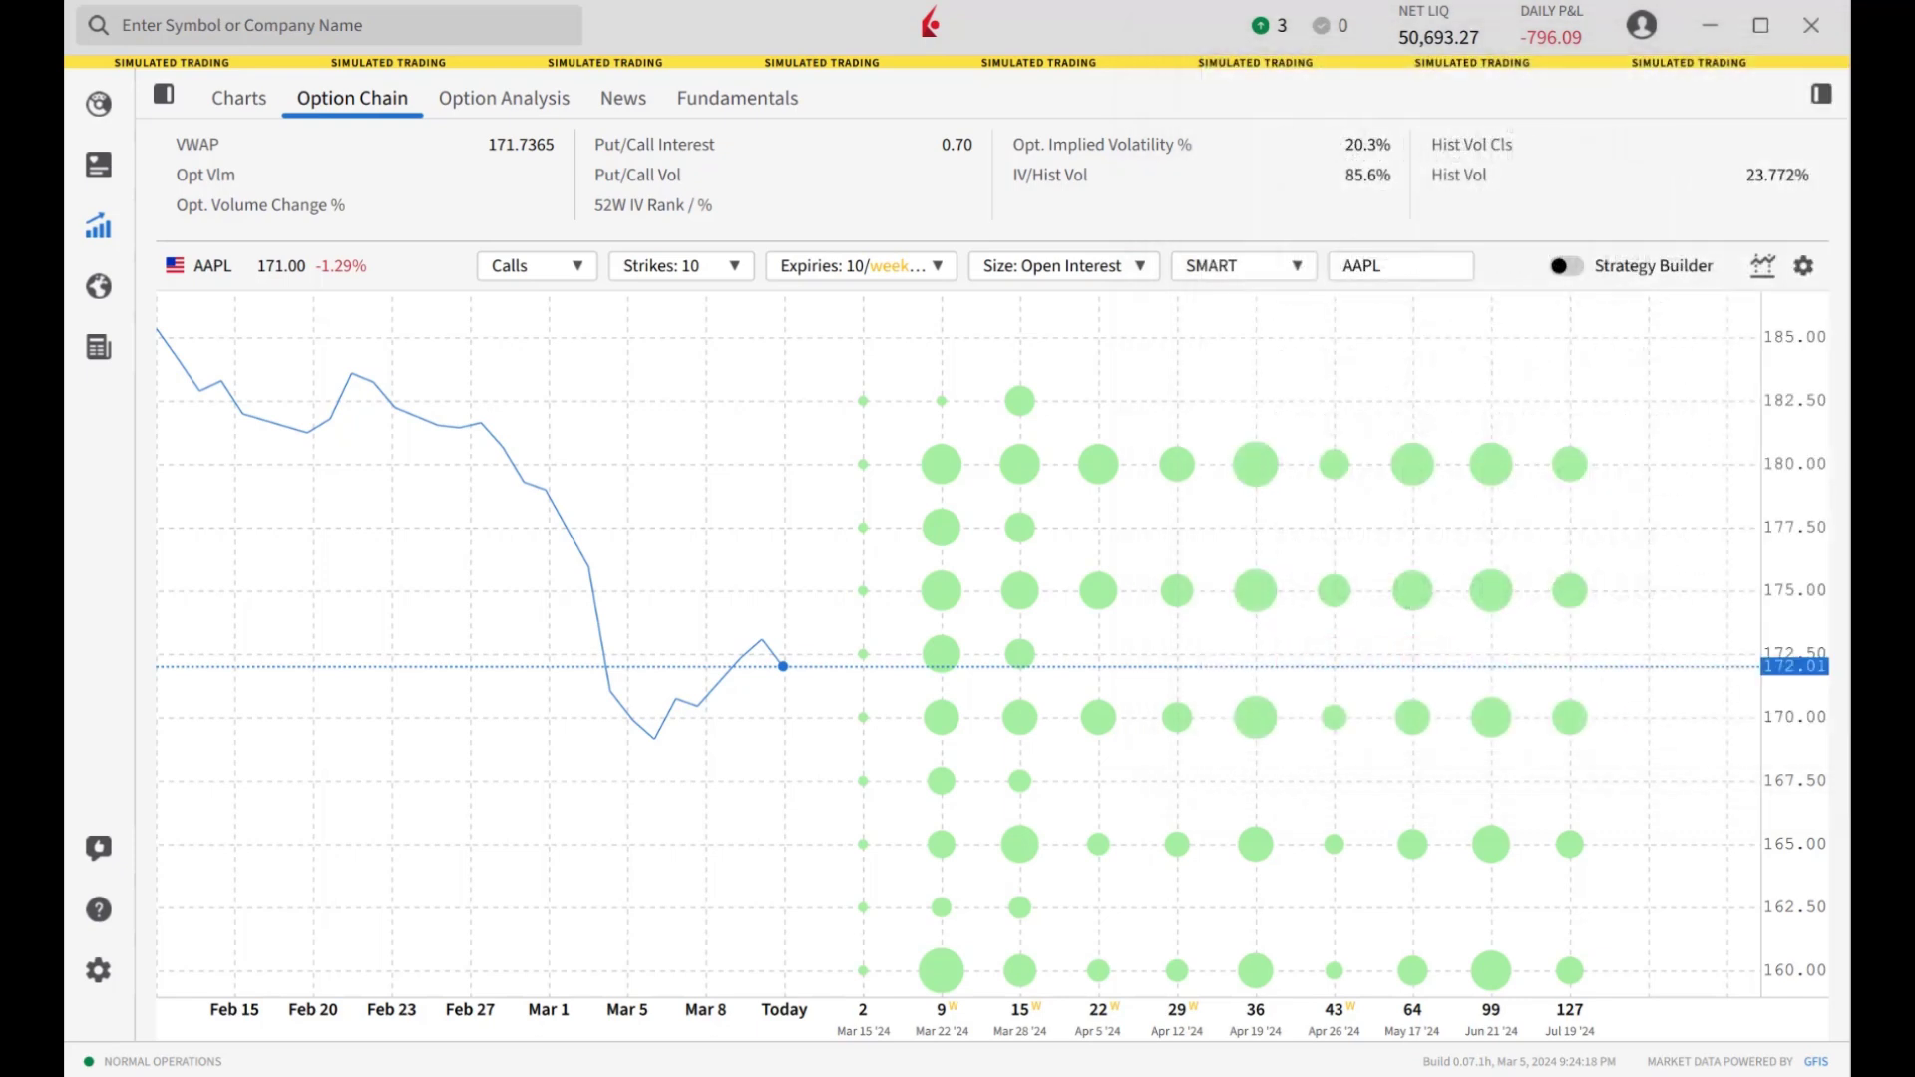
{"action": "left_click", "coordinate": [935, 265]}
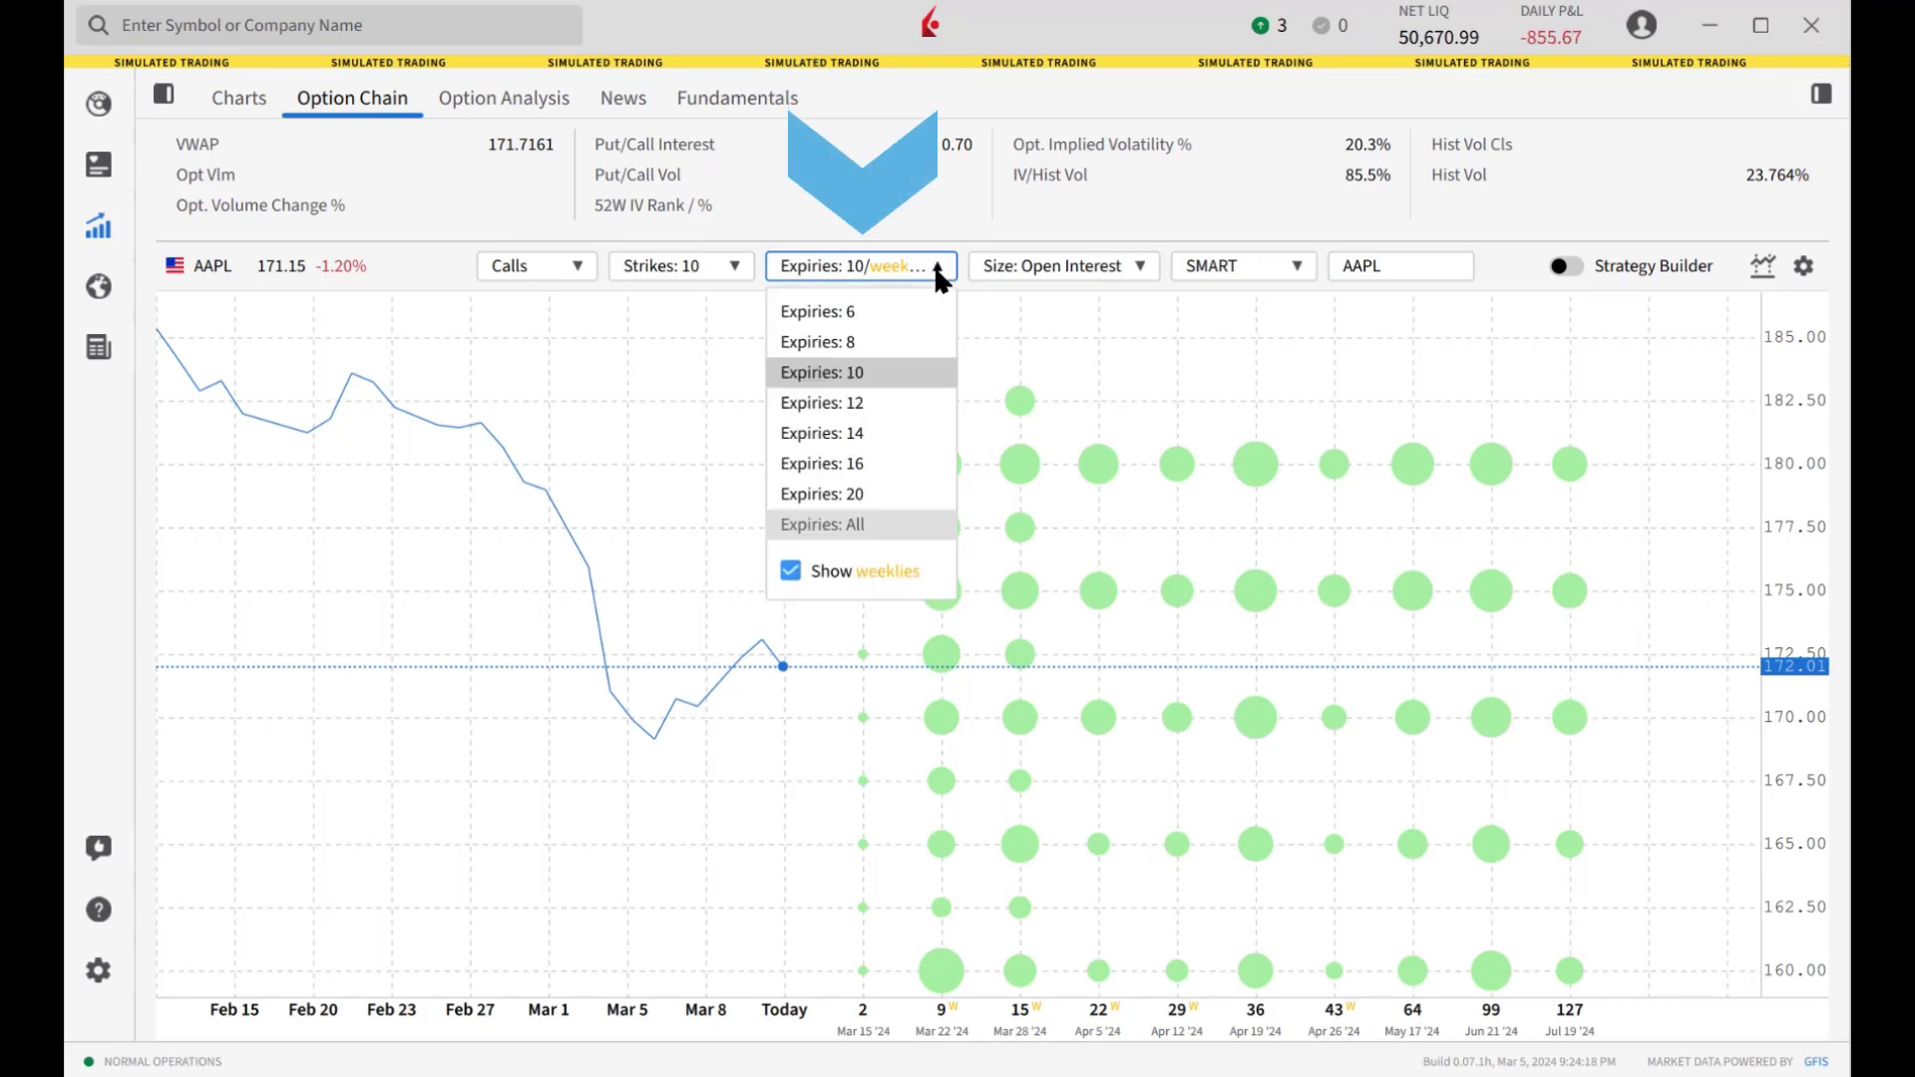
{"action": "left_click", "coordinate": [937, 272]}
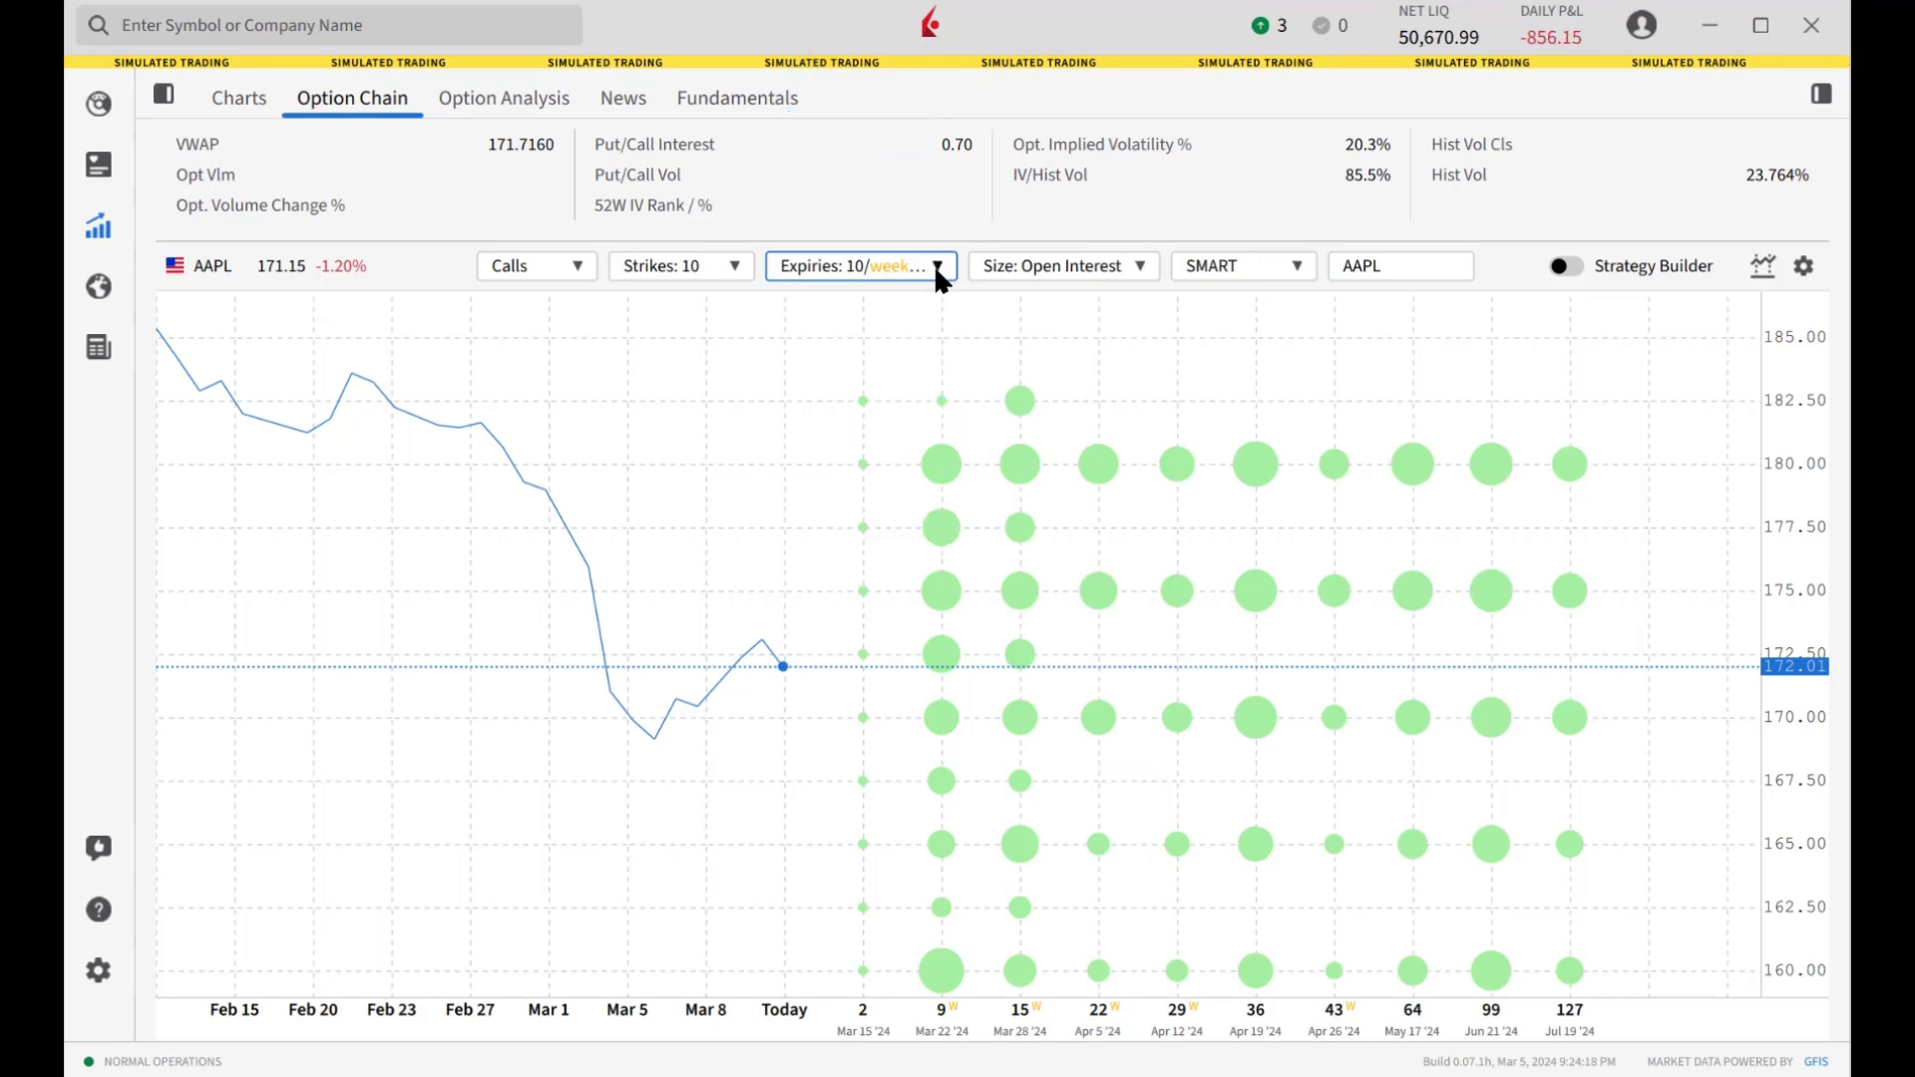
Show details for the Apr19'24 180, 175 and 170 call bubbles
{"action": "left_click", "coordinate": [1257, 465]}
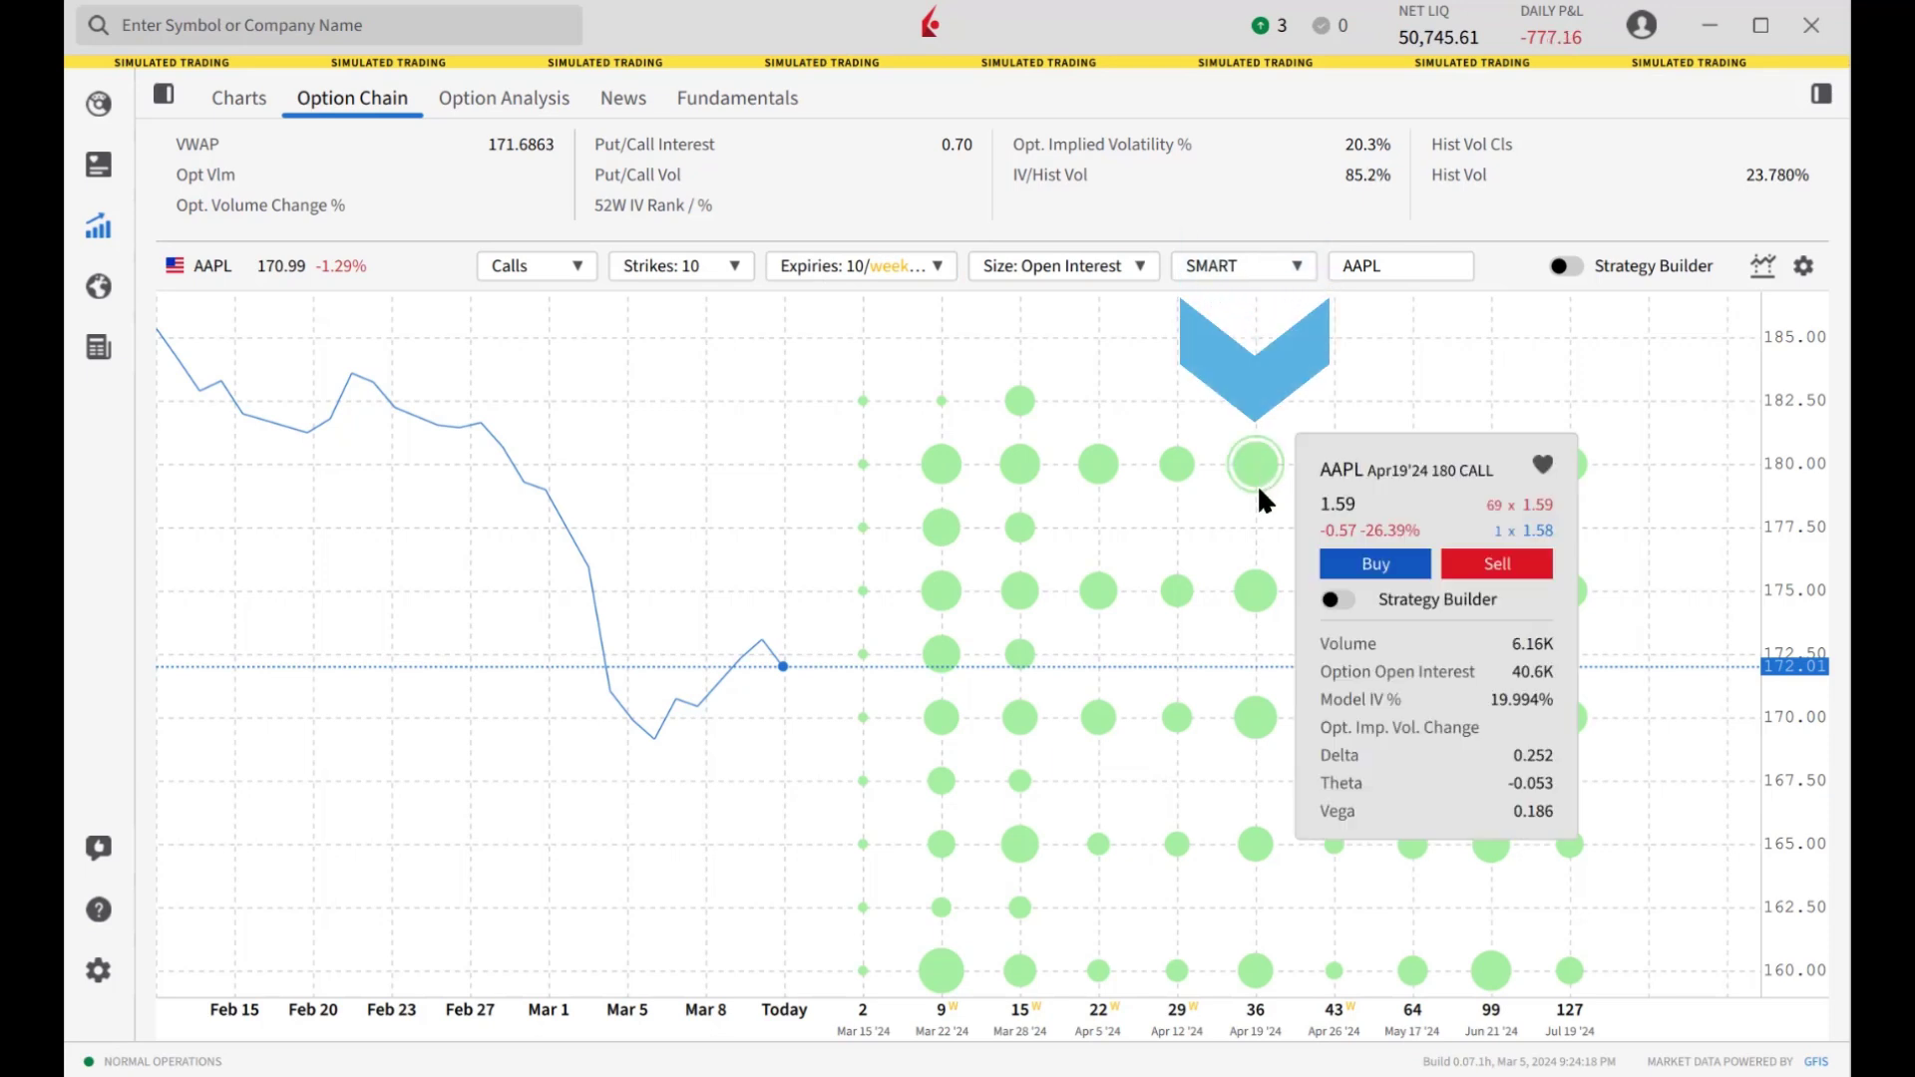
{"action": "left_click", "coordinate": [1257, 479]}
{"action": "left_click", "coordinate": [1253, 588]}
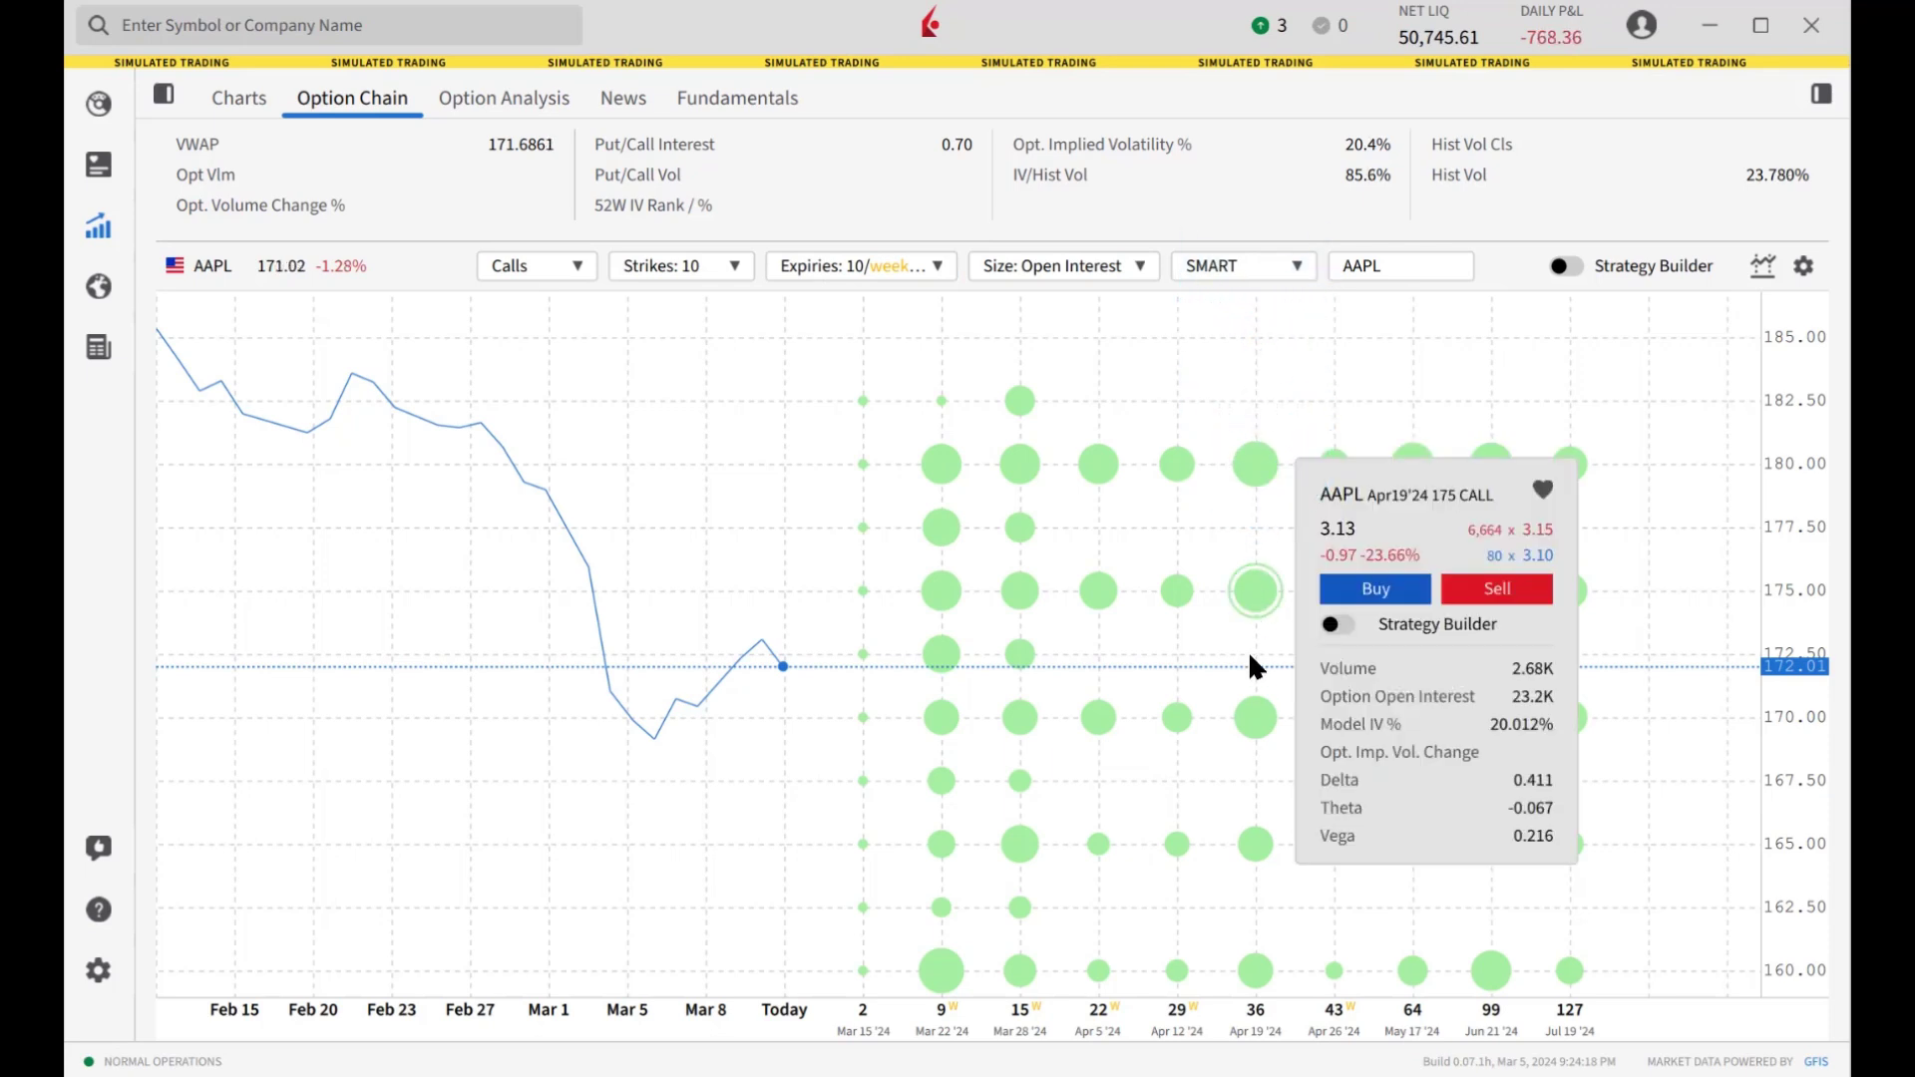
{"action": "left_click", "coordinate": [1256, 720]}
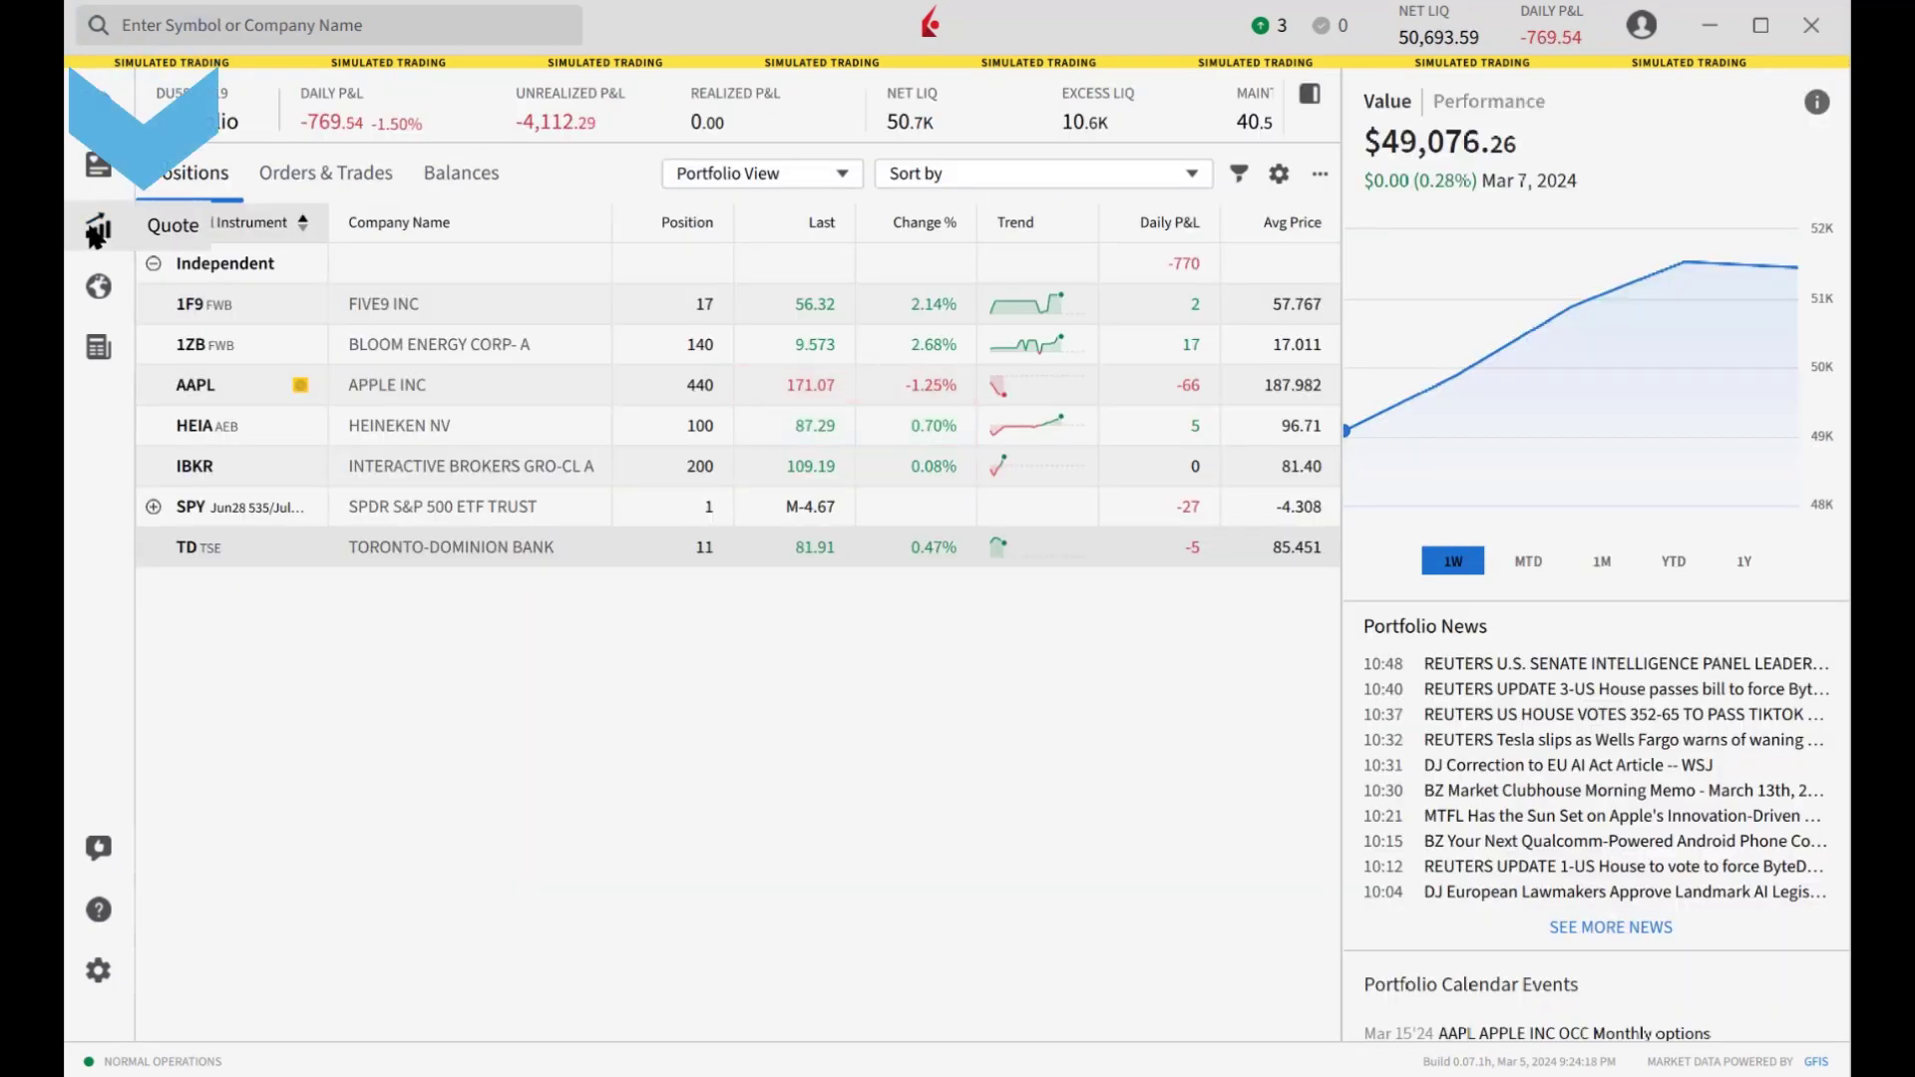
Open AAPL's quote page, switch to its option chain, and hide the quote panel
{"action": "left_click", "coordinate": [97, 229]}
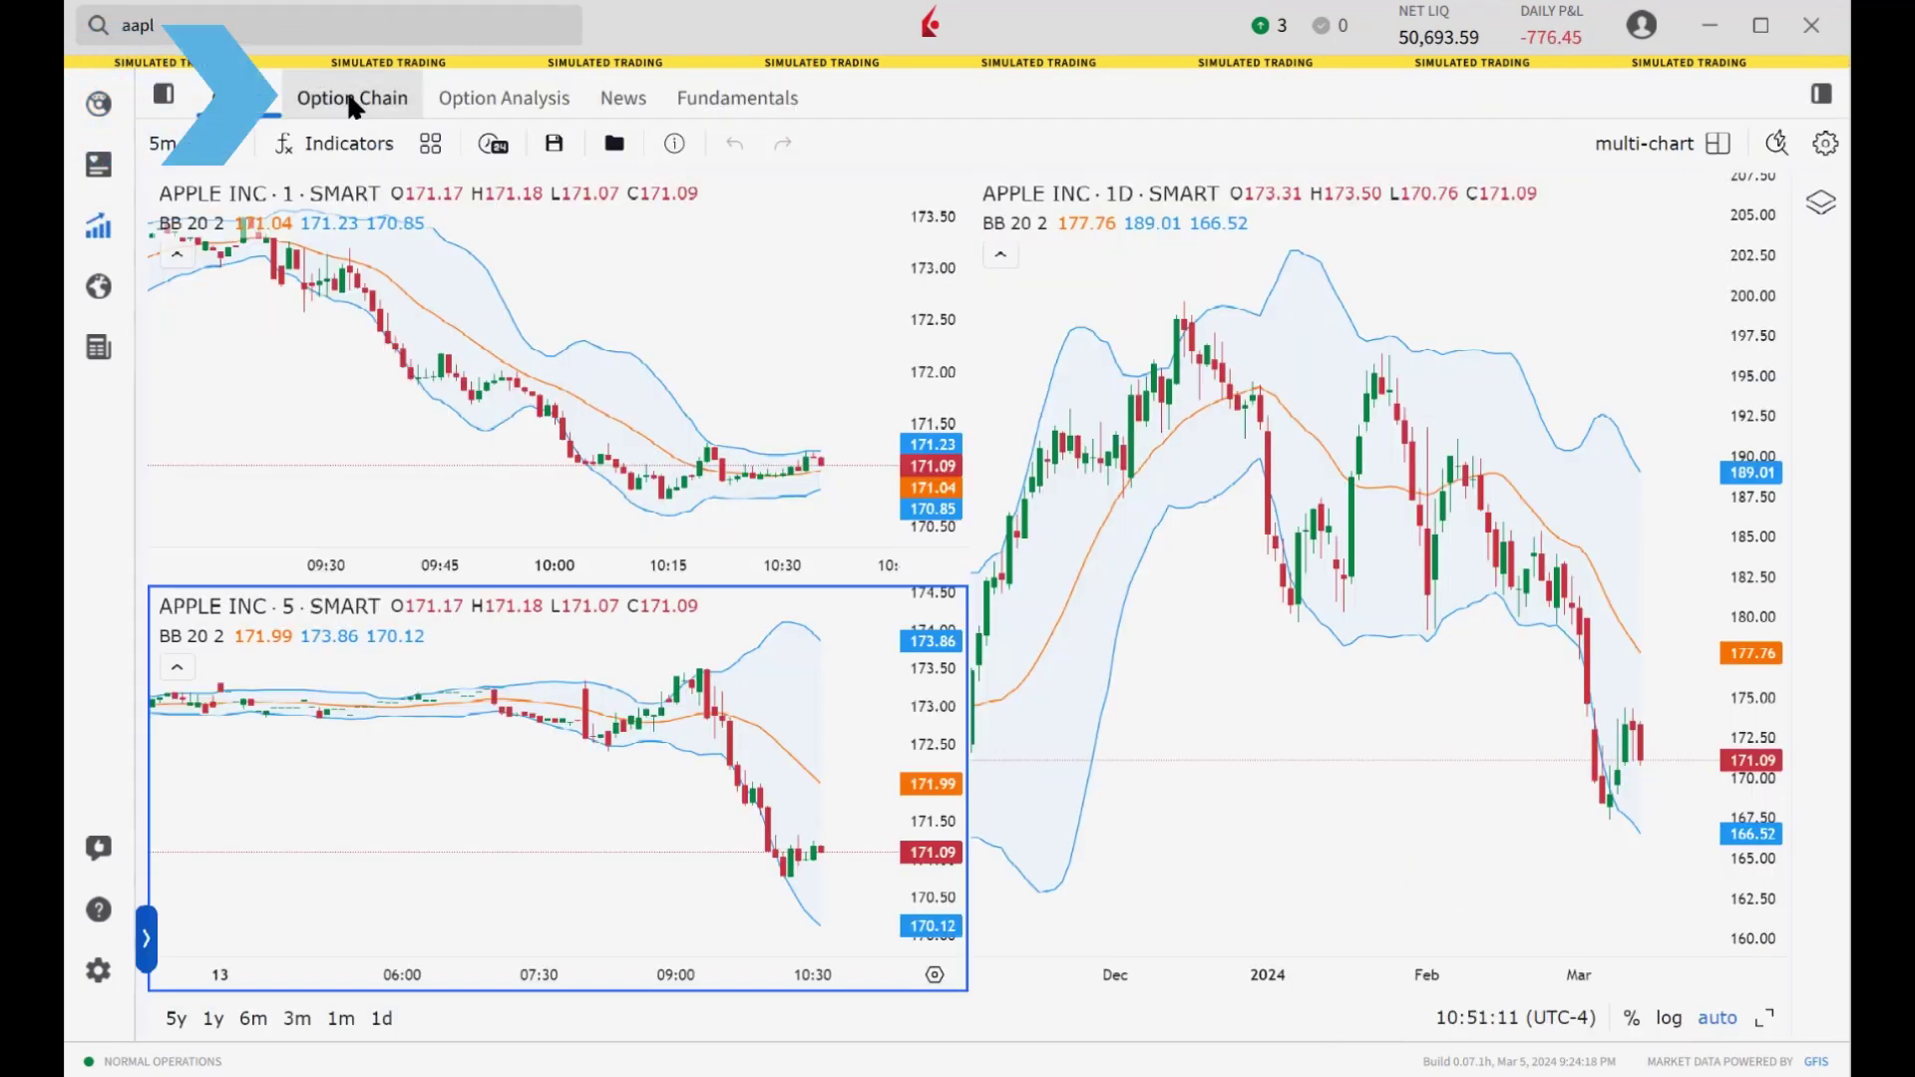
{"action": "left_click", "coordinate": [352, 100]}
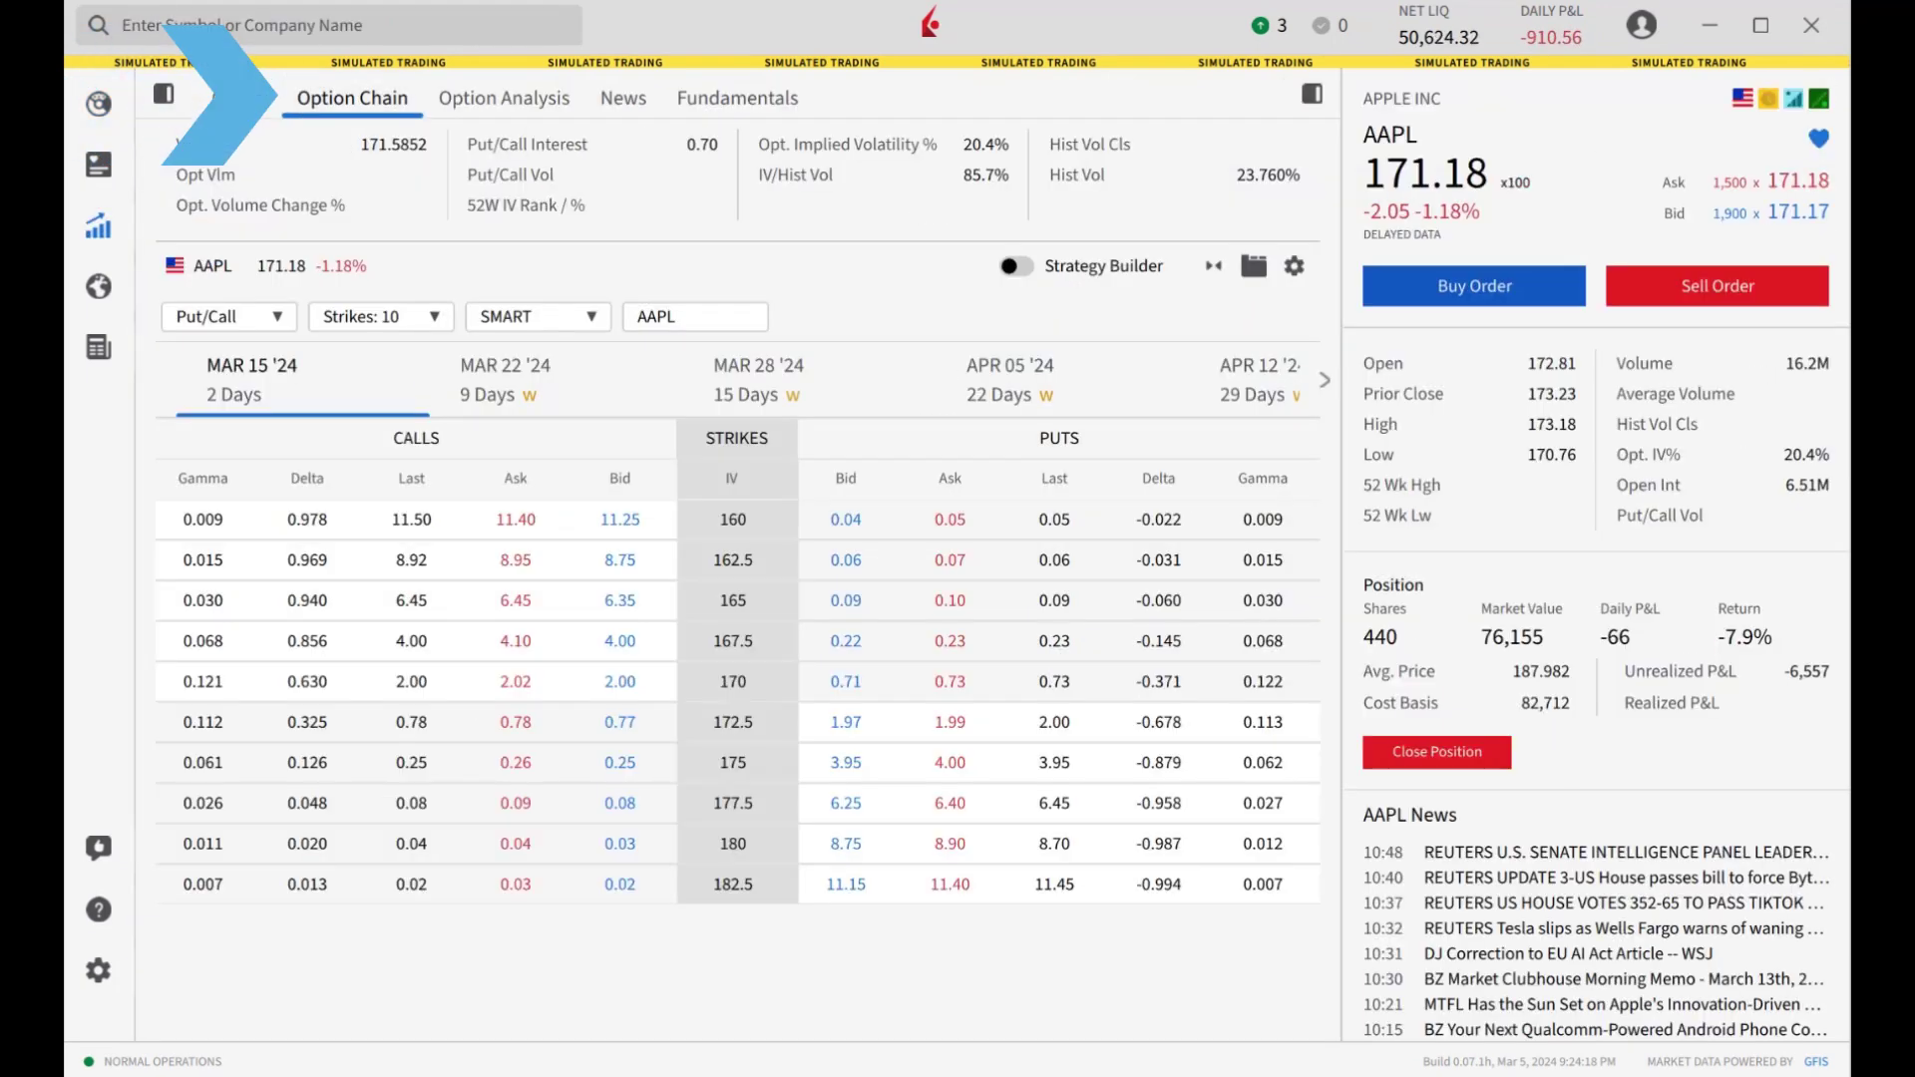
{"action": "left_click", "coordinate": [1312, 97]}
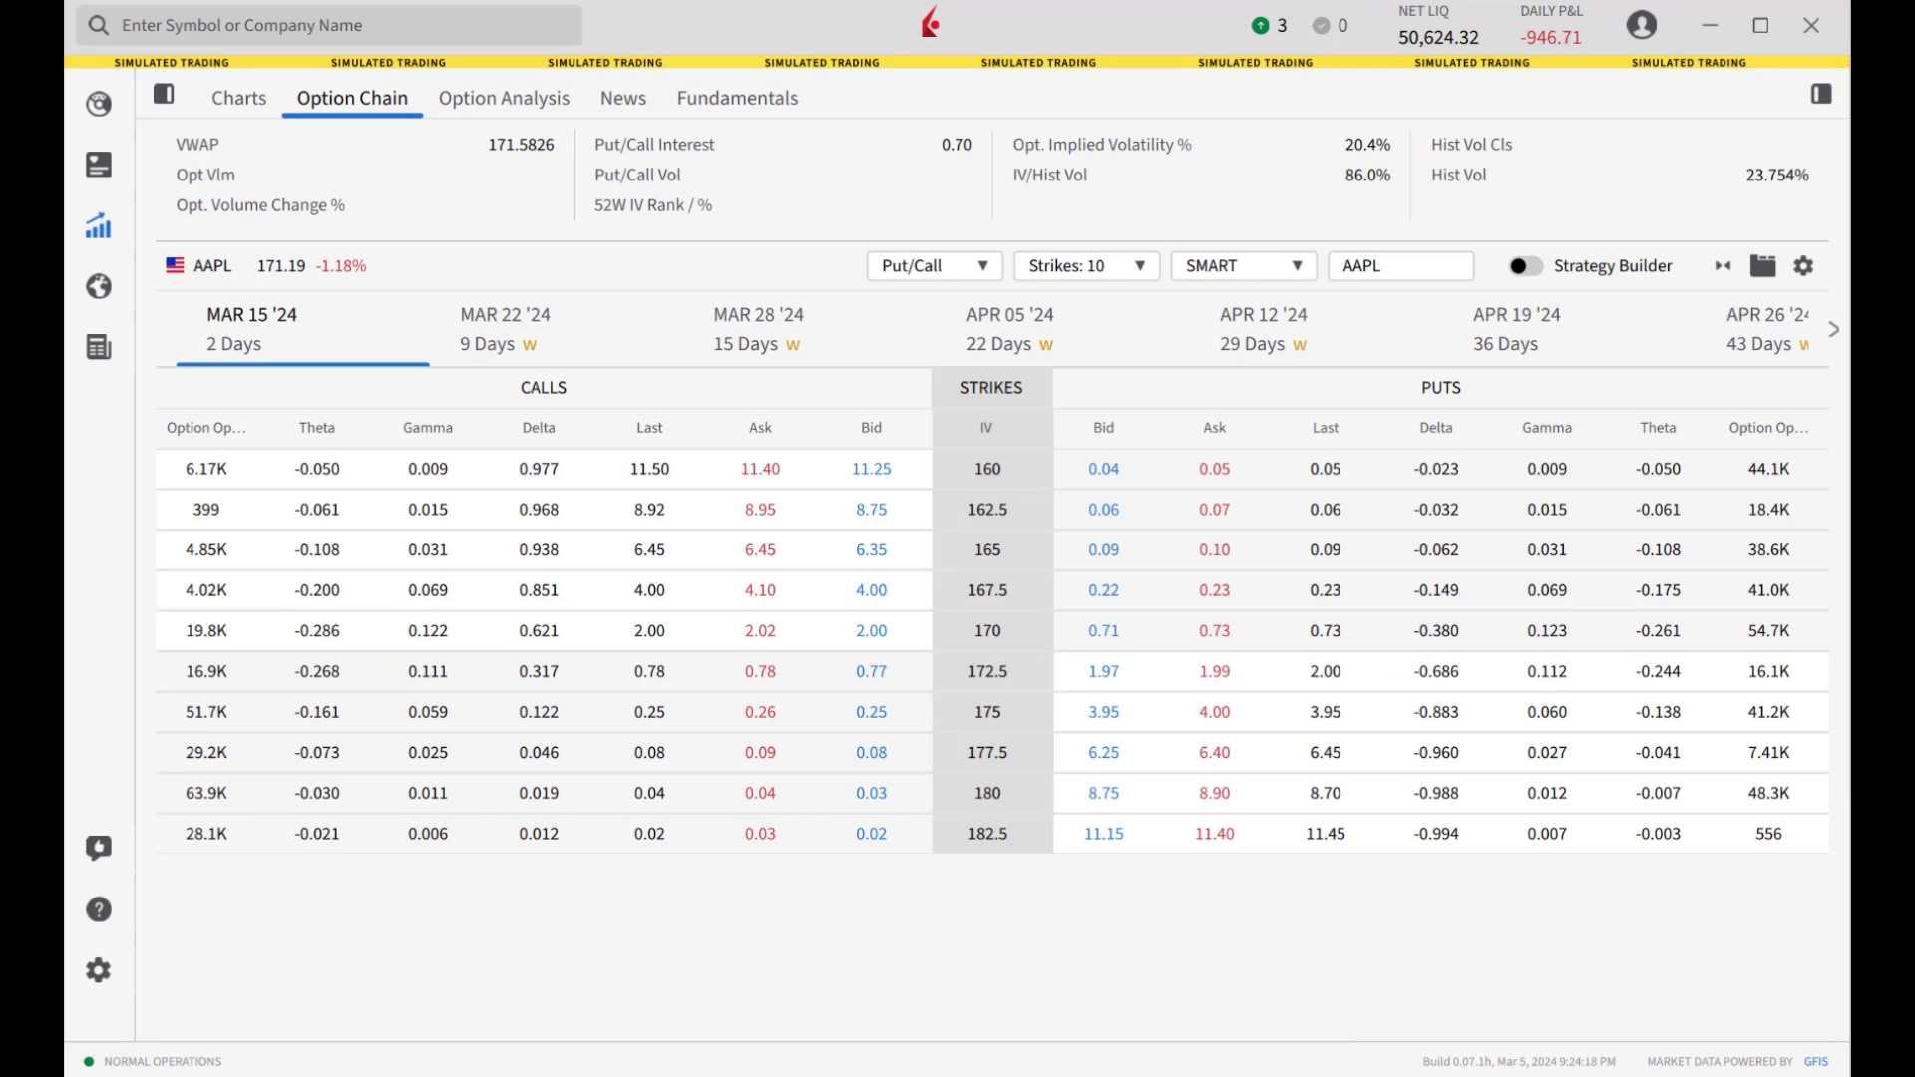
Switch the AAPL option chain layout to List View
{"action": "left_click", "coordinate": [1763, 279]}
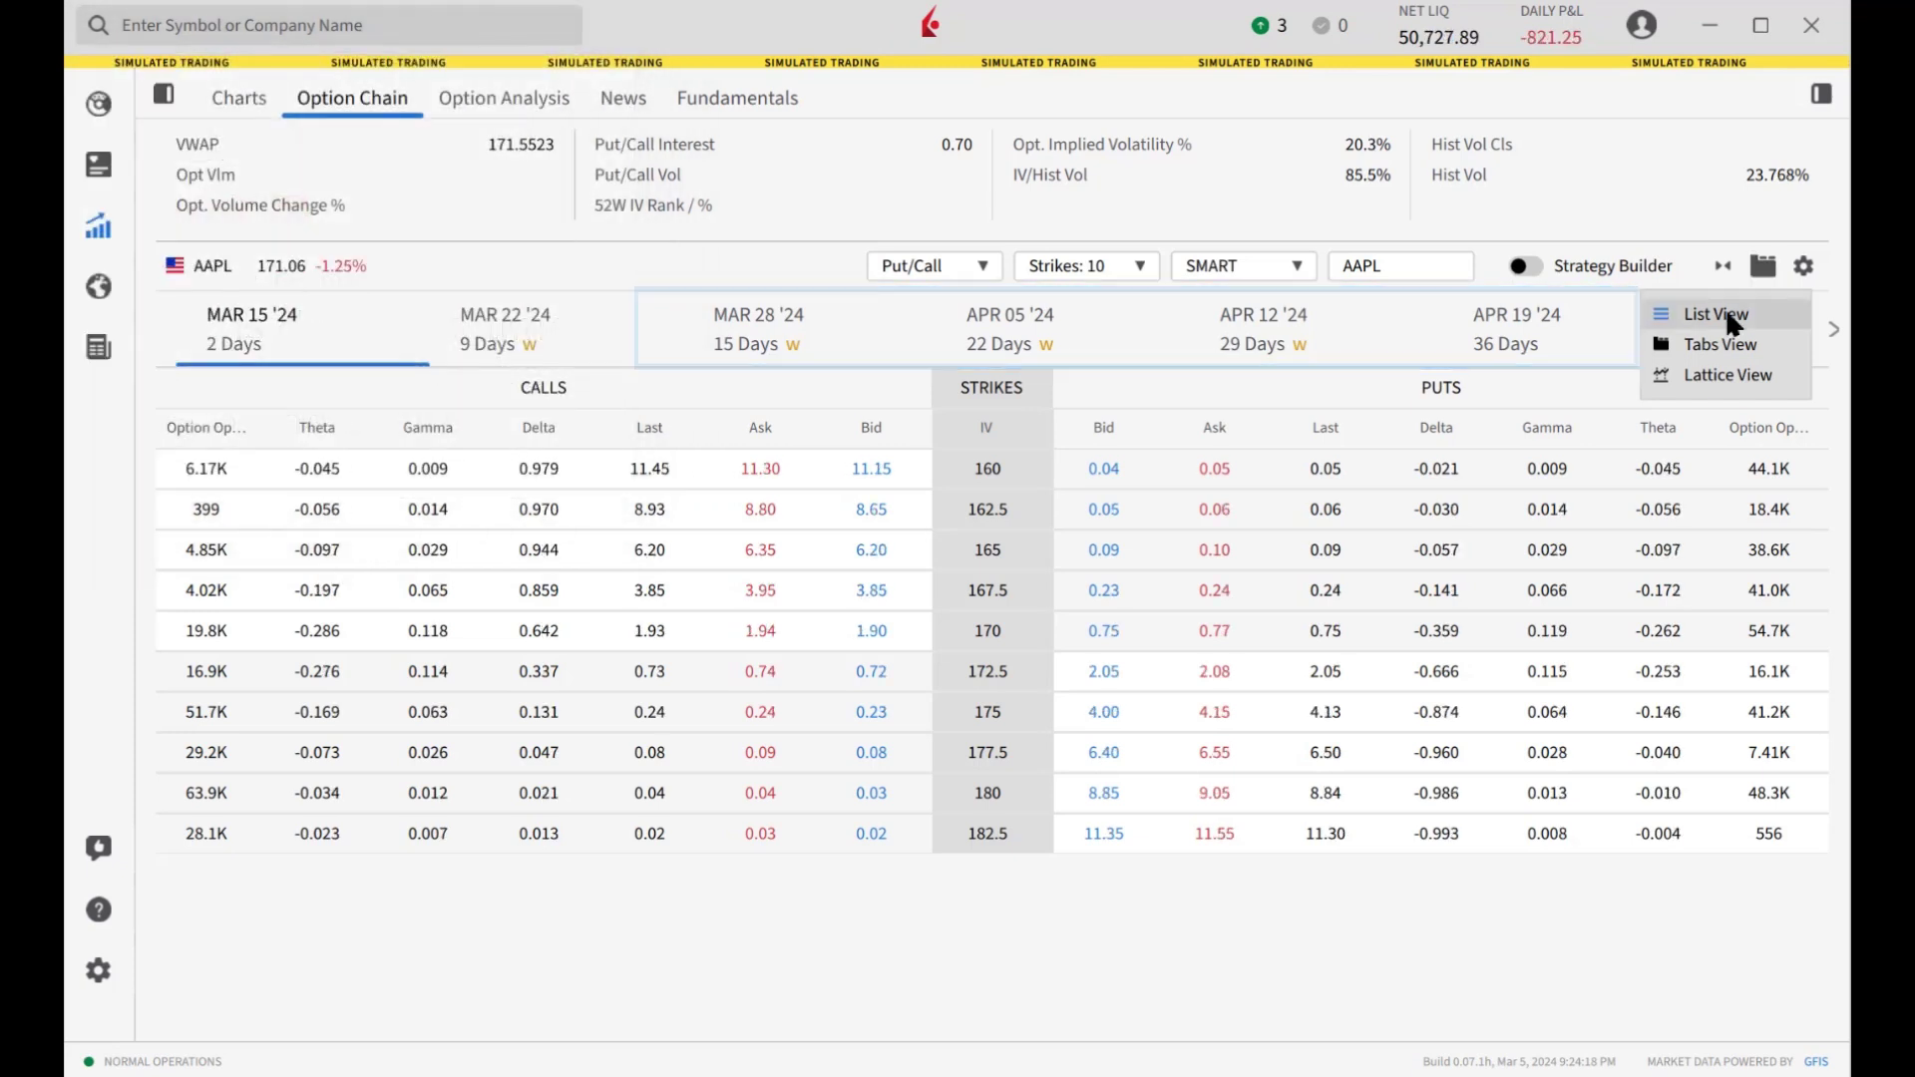
{"action": "left_click", "coordinate": [1725, 313]}
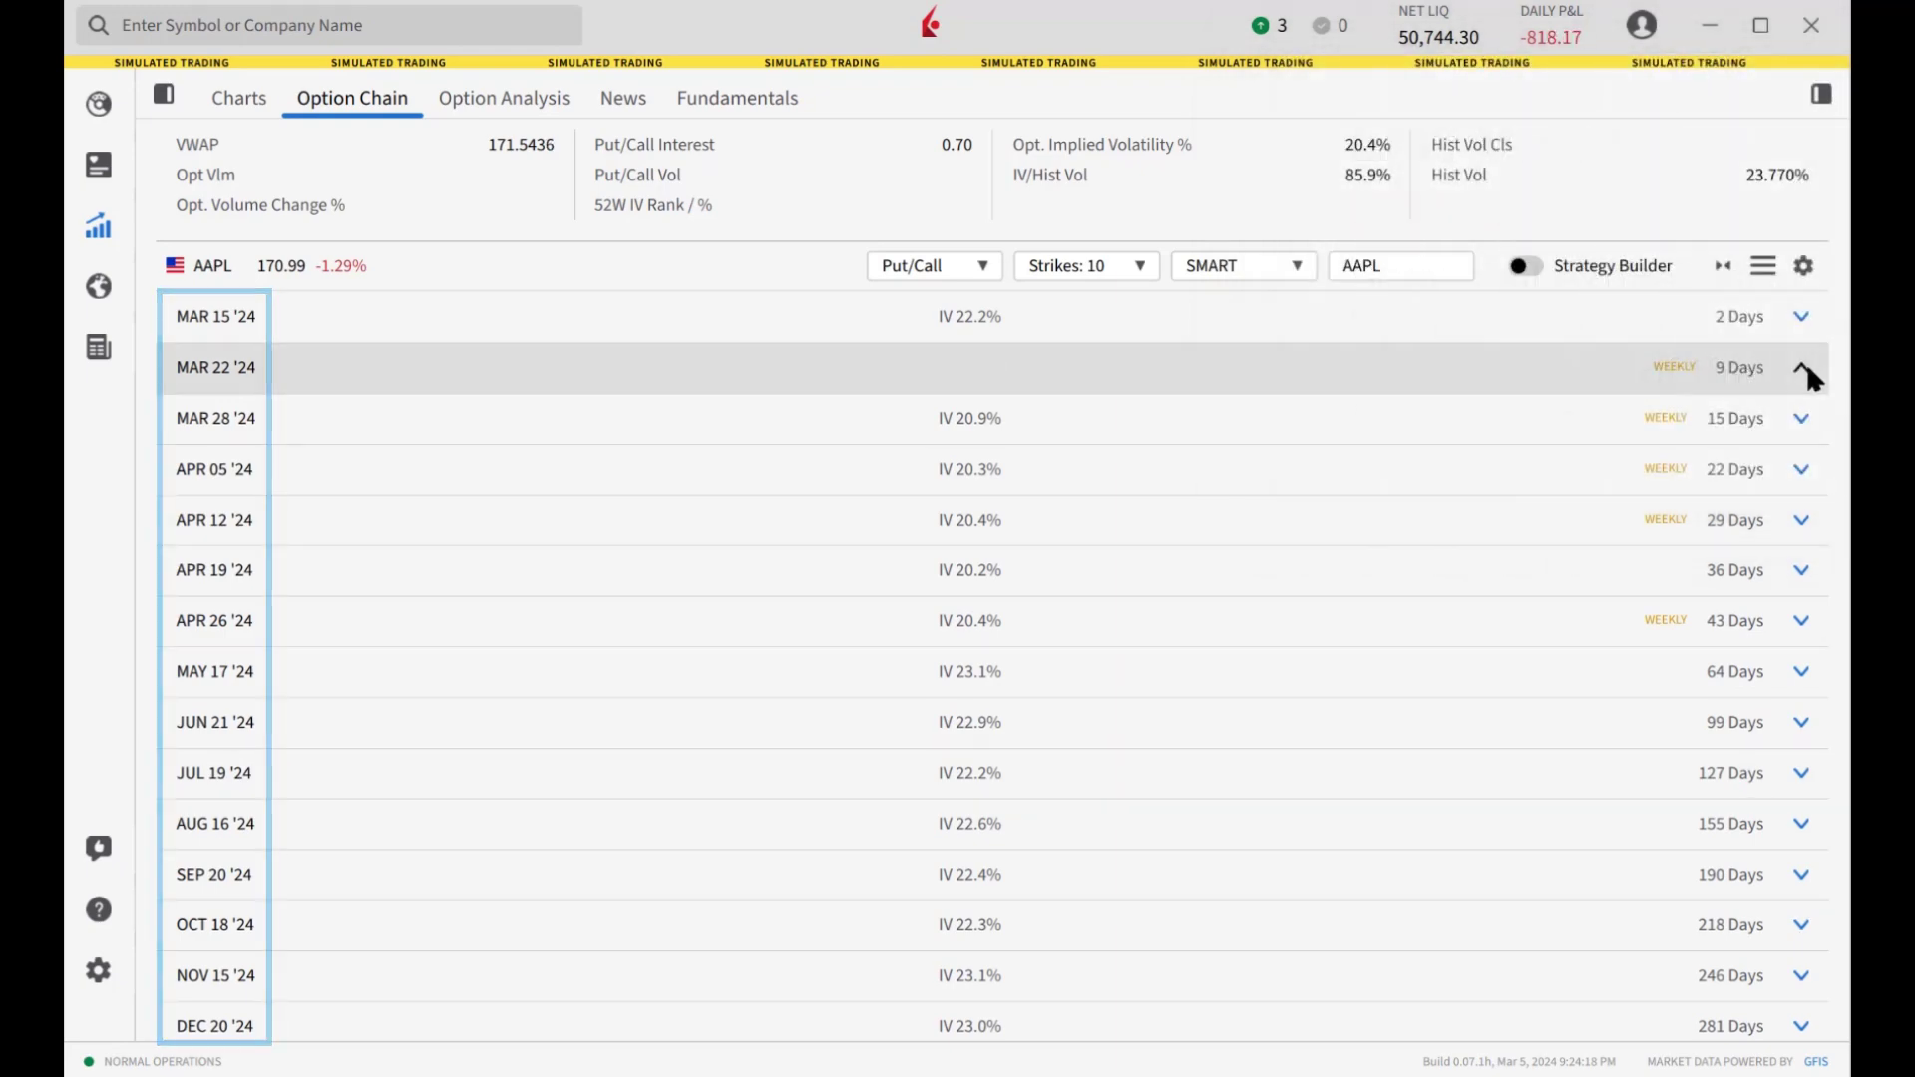
Expand the MAR 22 '24 expiry and switch the AAPL chain to Lattice View
{"action": "left_click", "coordinate": [1805, 365]}
{"action": "left_click", "coordinate": [1763, 265]}
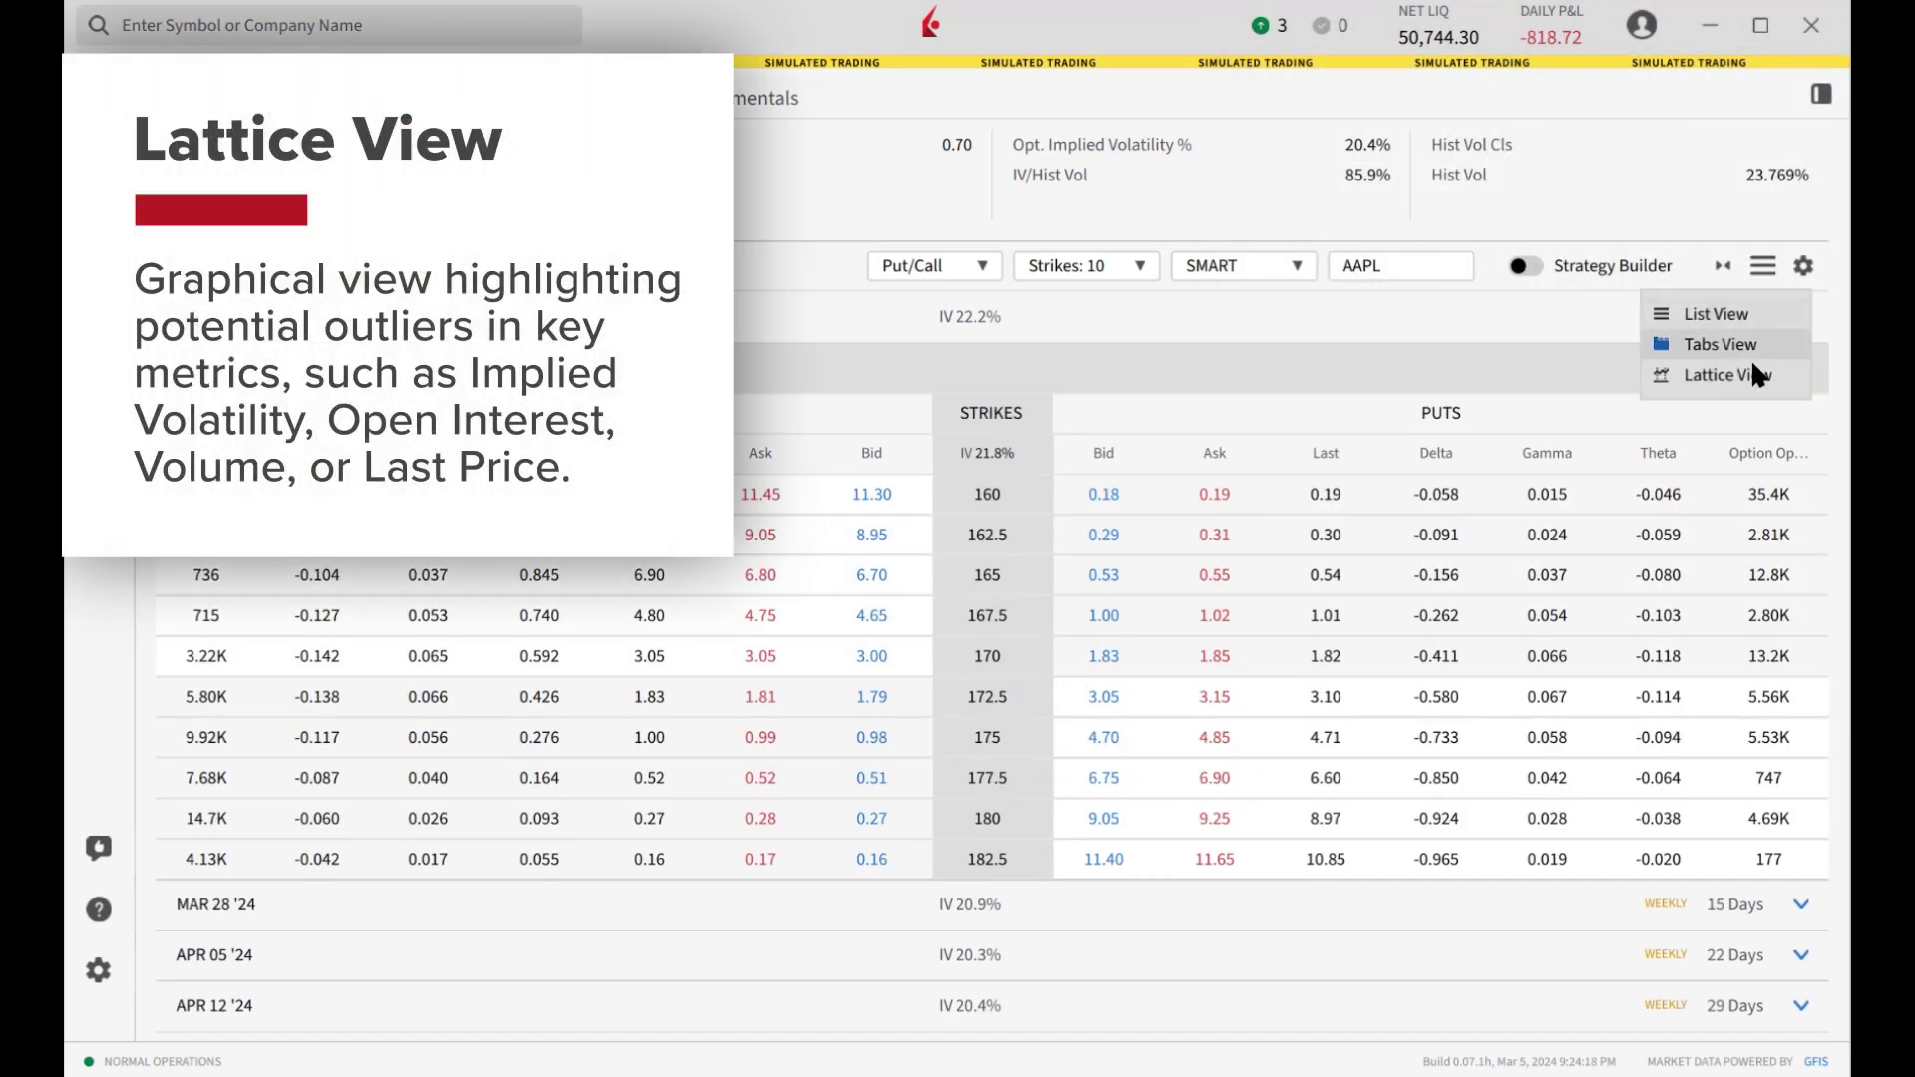
{"action": "left_click", "coordinate": [1728, 375]}
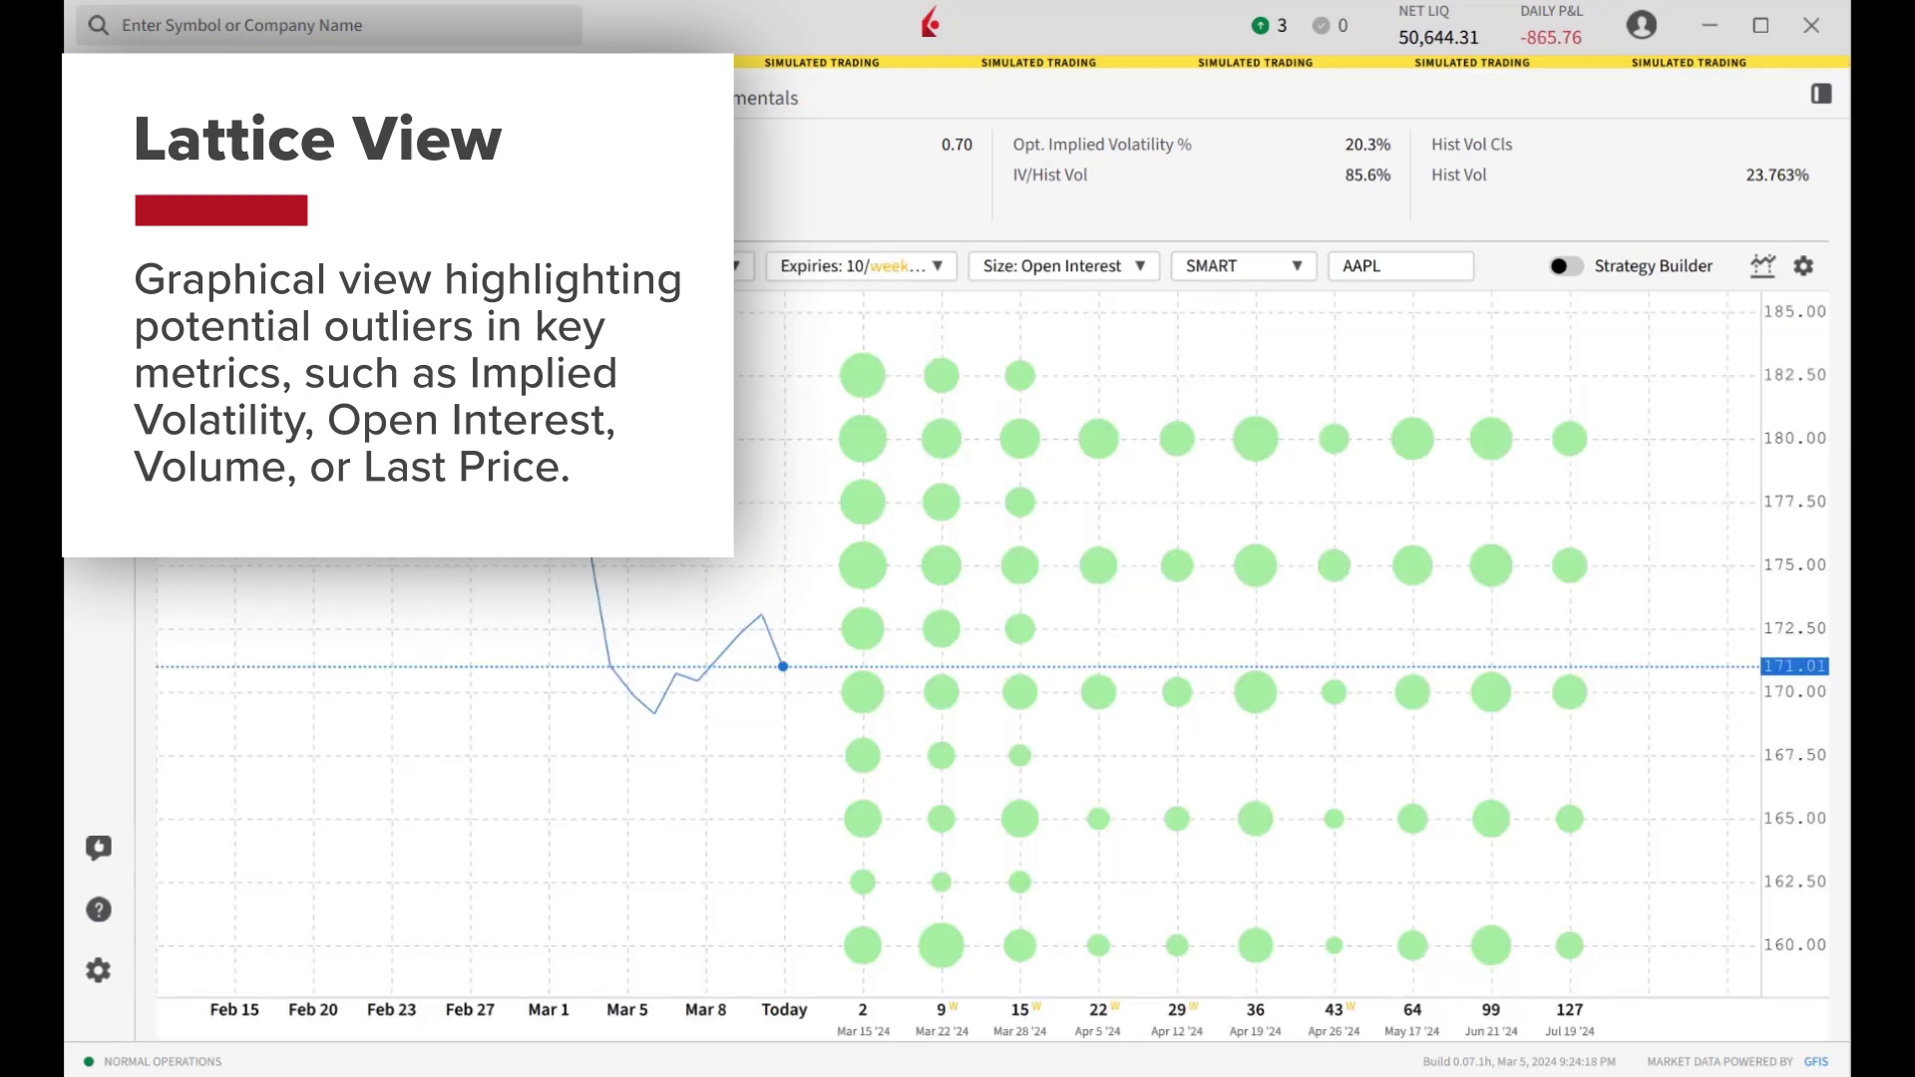
Keep bubble size at Open Interest and start a new symbol search
{"action": "left_click", "coordinate": [1140, 266]}
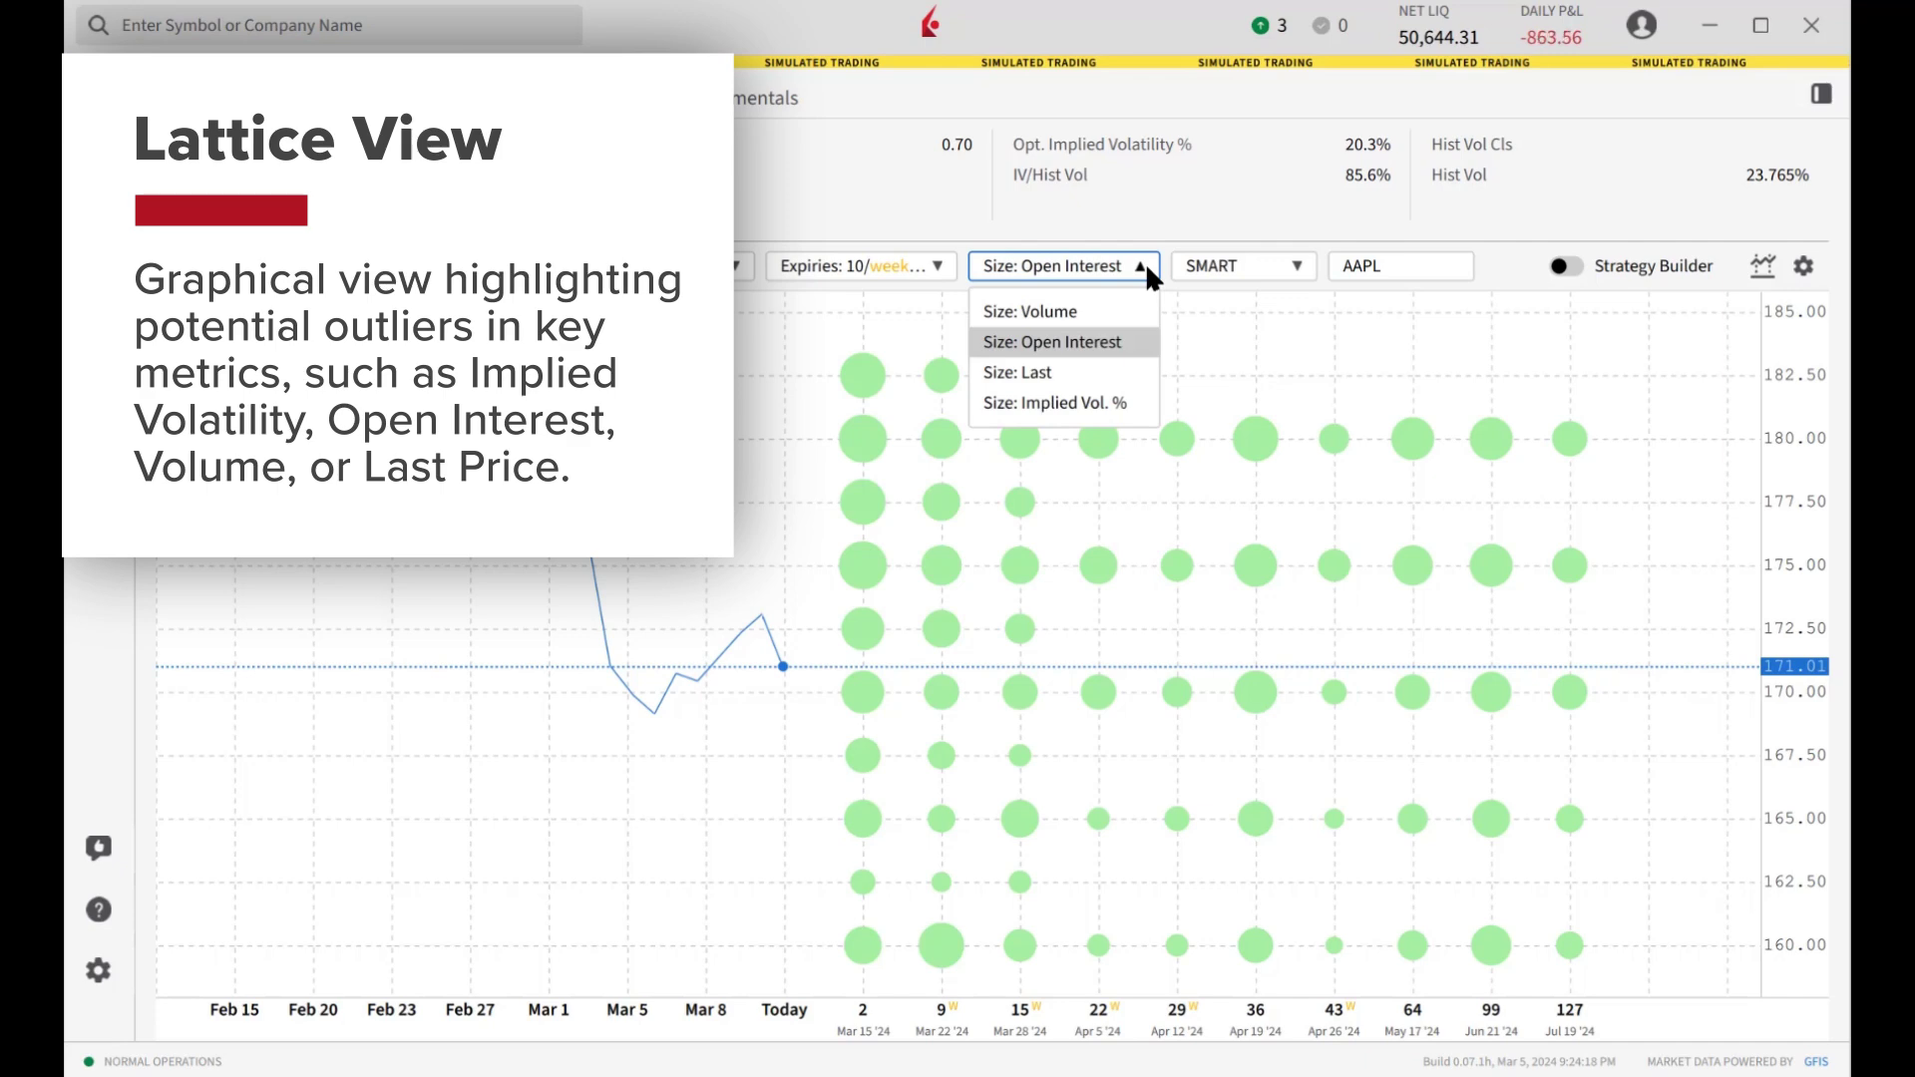
{"action": "left_click", "coordinate": [1145, 261]}
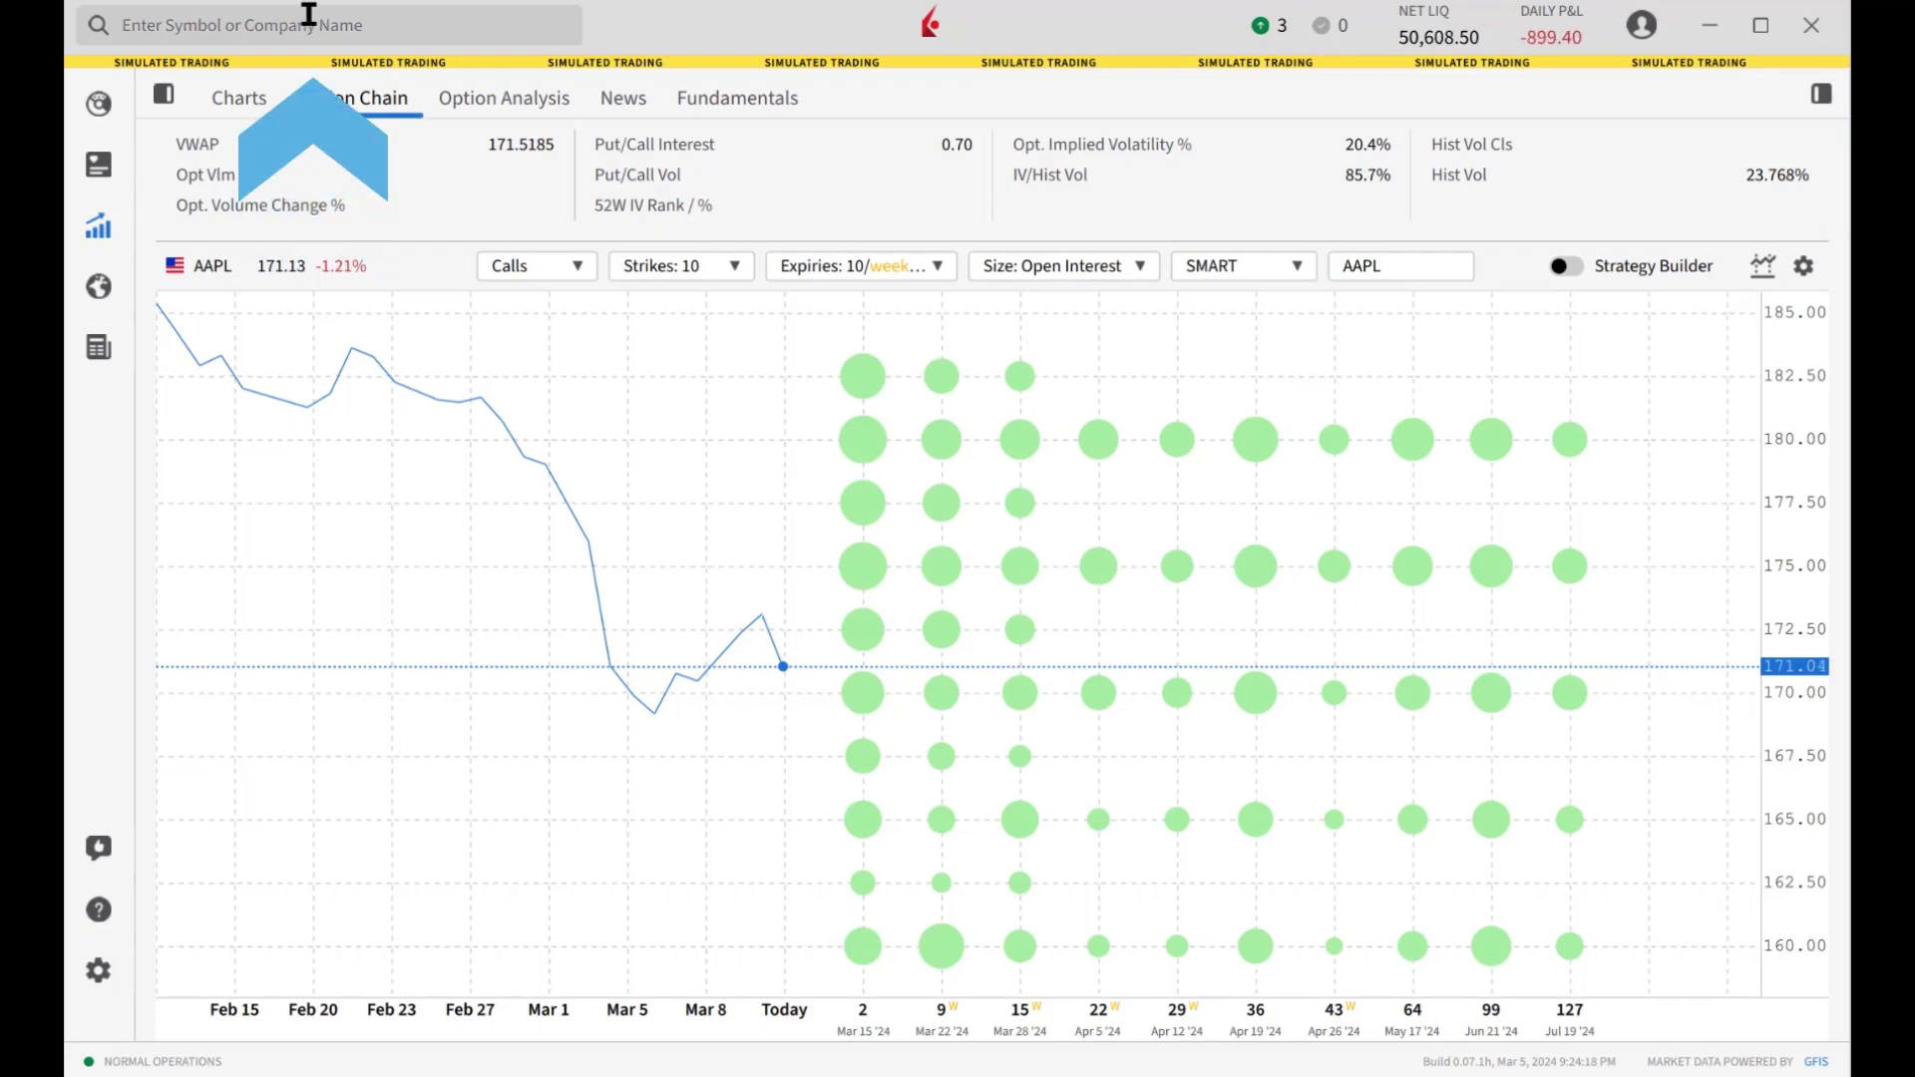
{"action": "left_click", "coordinate": [260, 30]}
Load the AMZN NASDAQ option chain and show 20 strikes and 16 expiries
{"action": "type", "text": "amzn"}
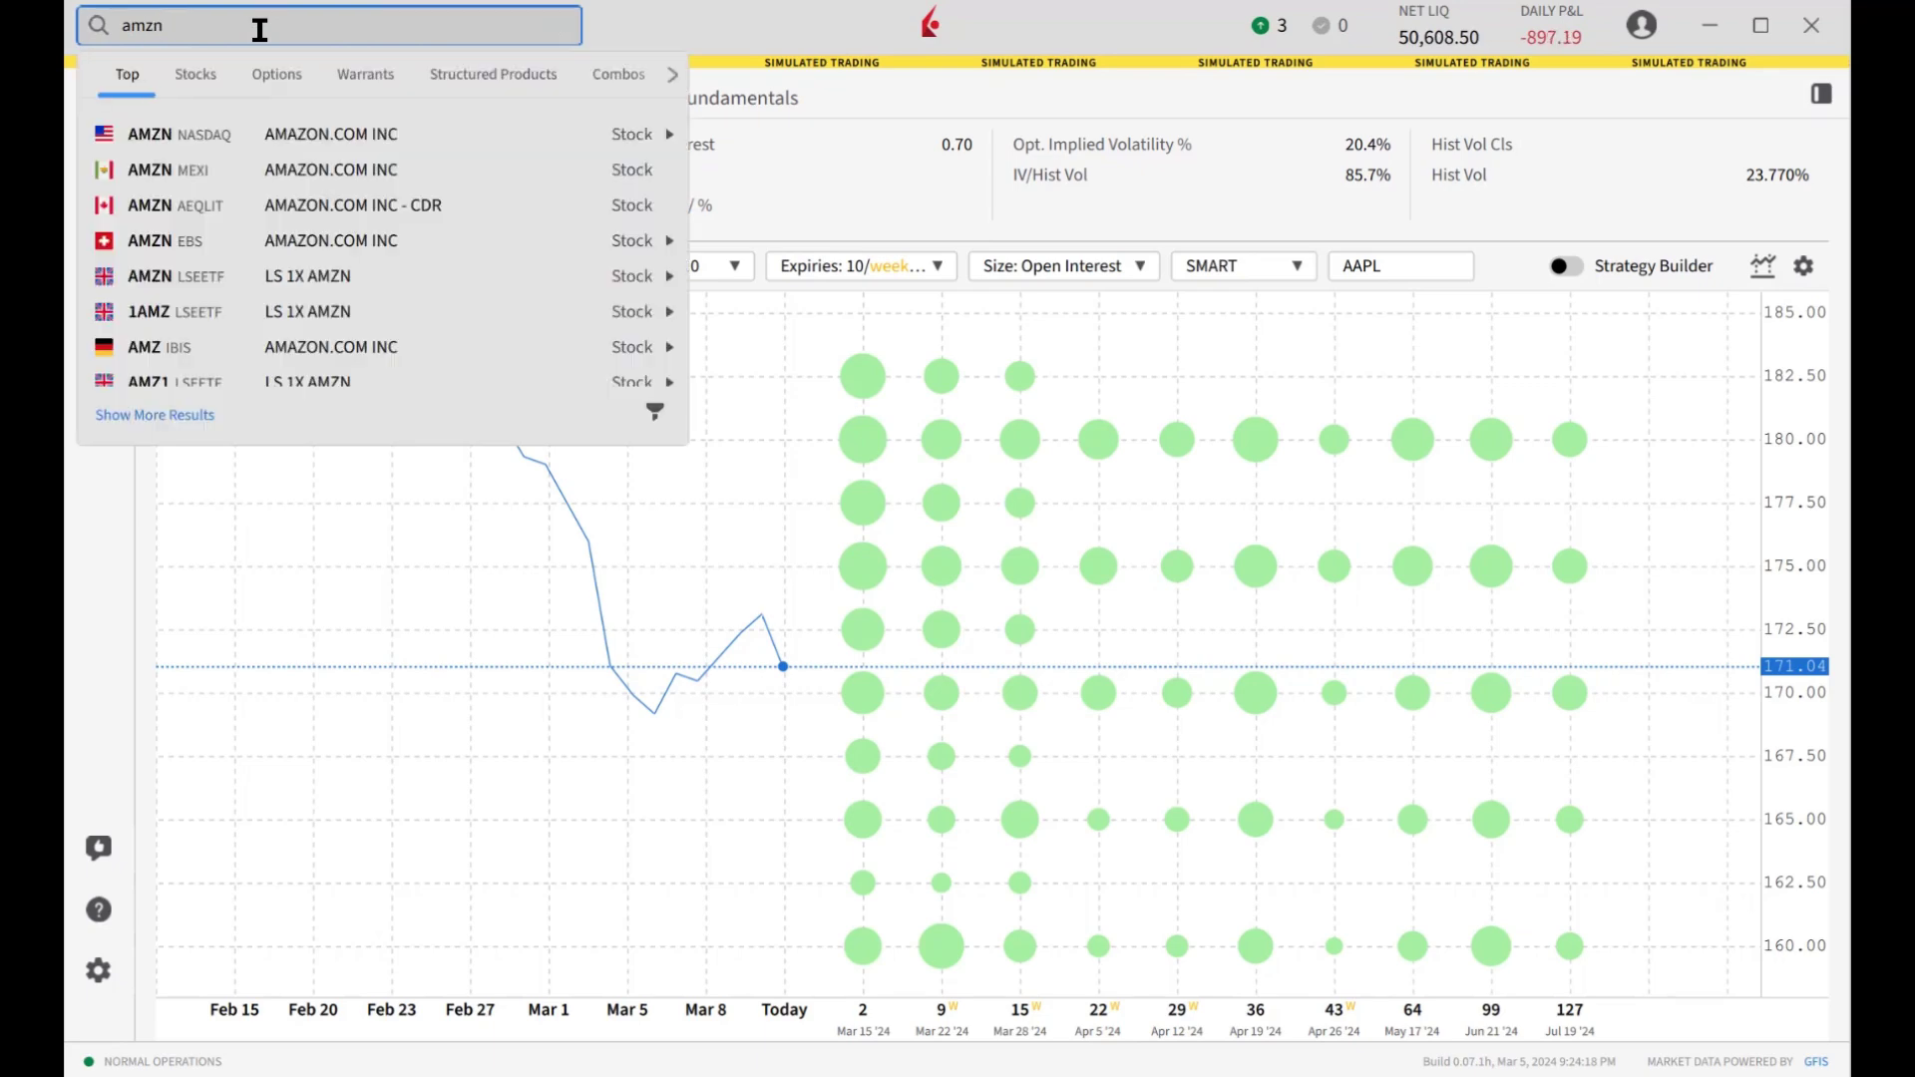
{"action": "left_click", "coordinate": [258, 133]}
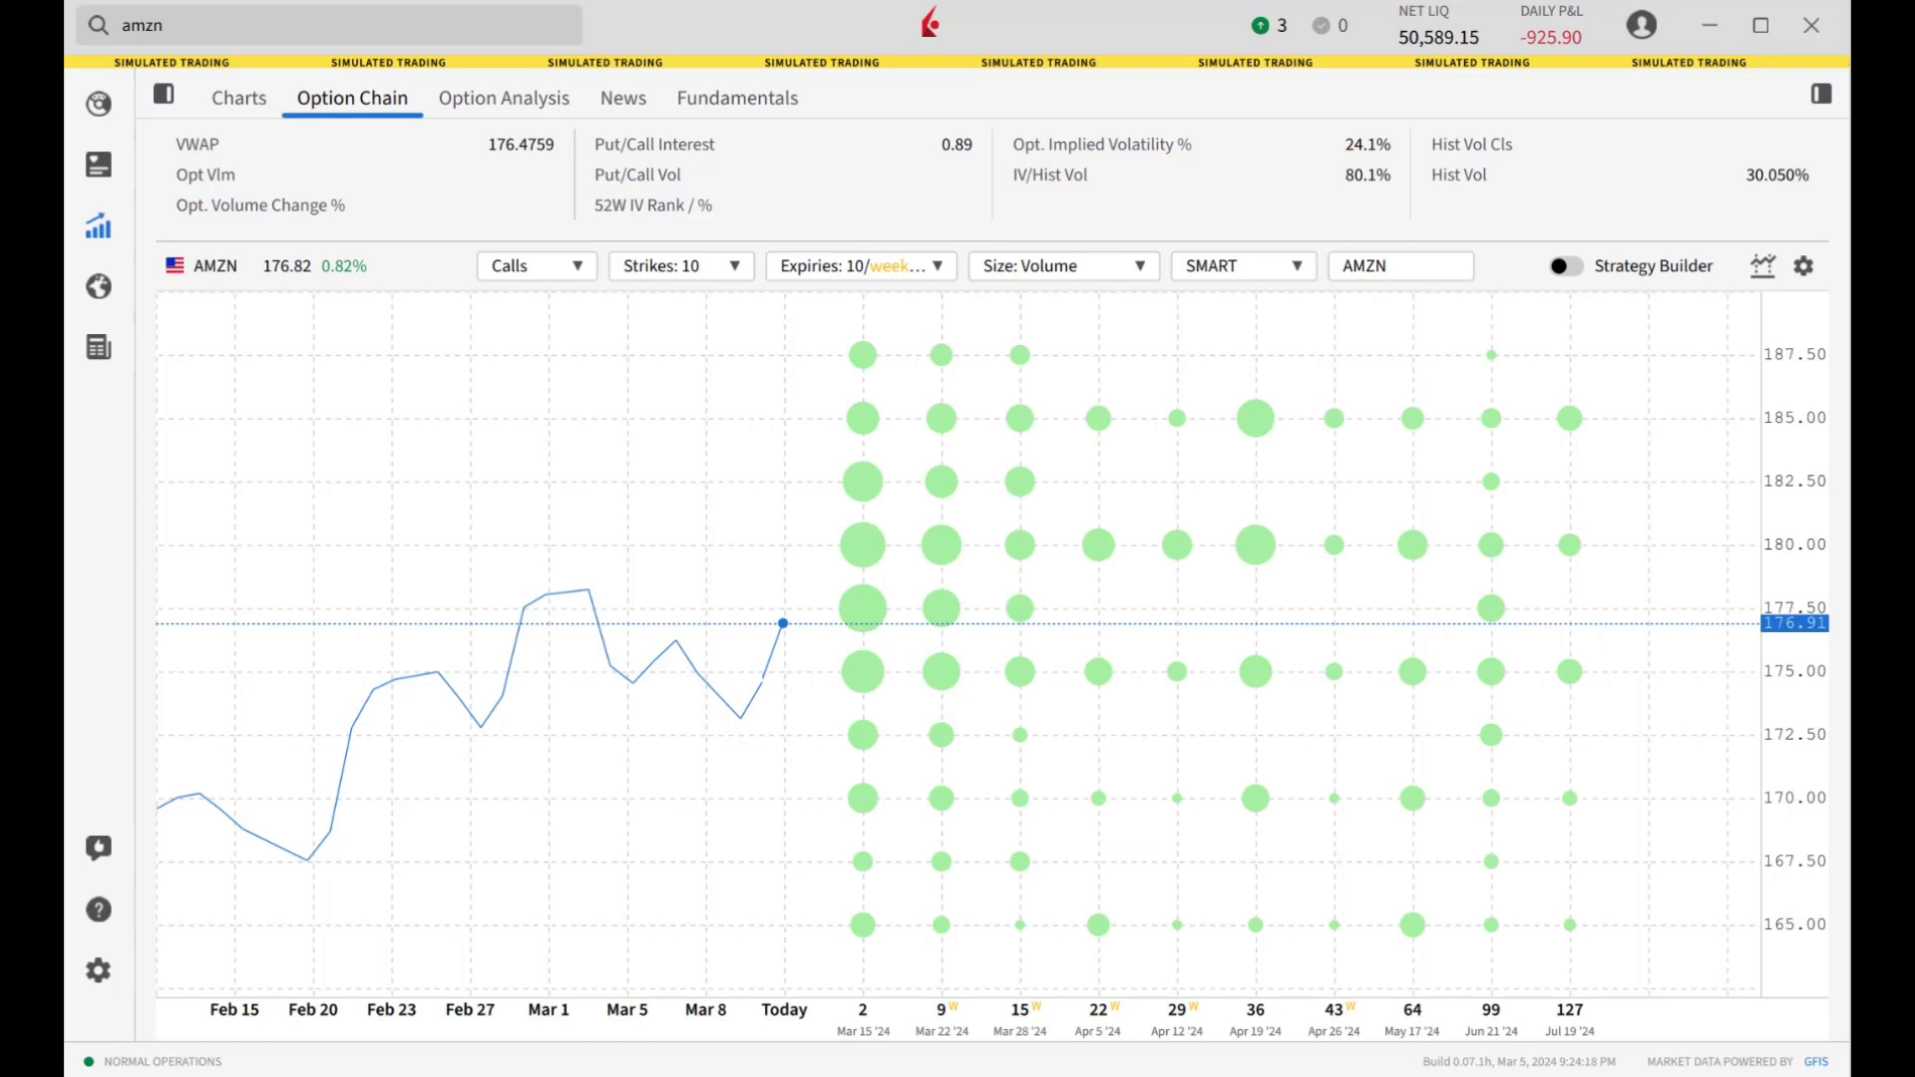
{"action": "left_click", "coordinate": [736, 267]}
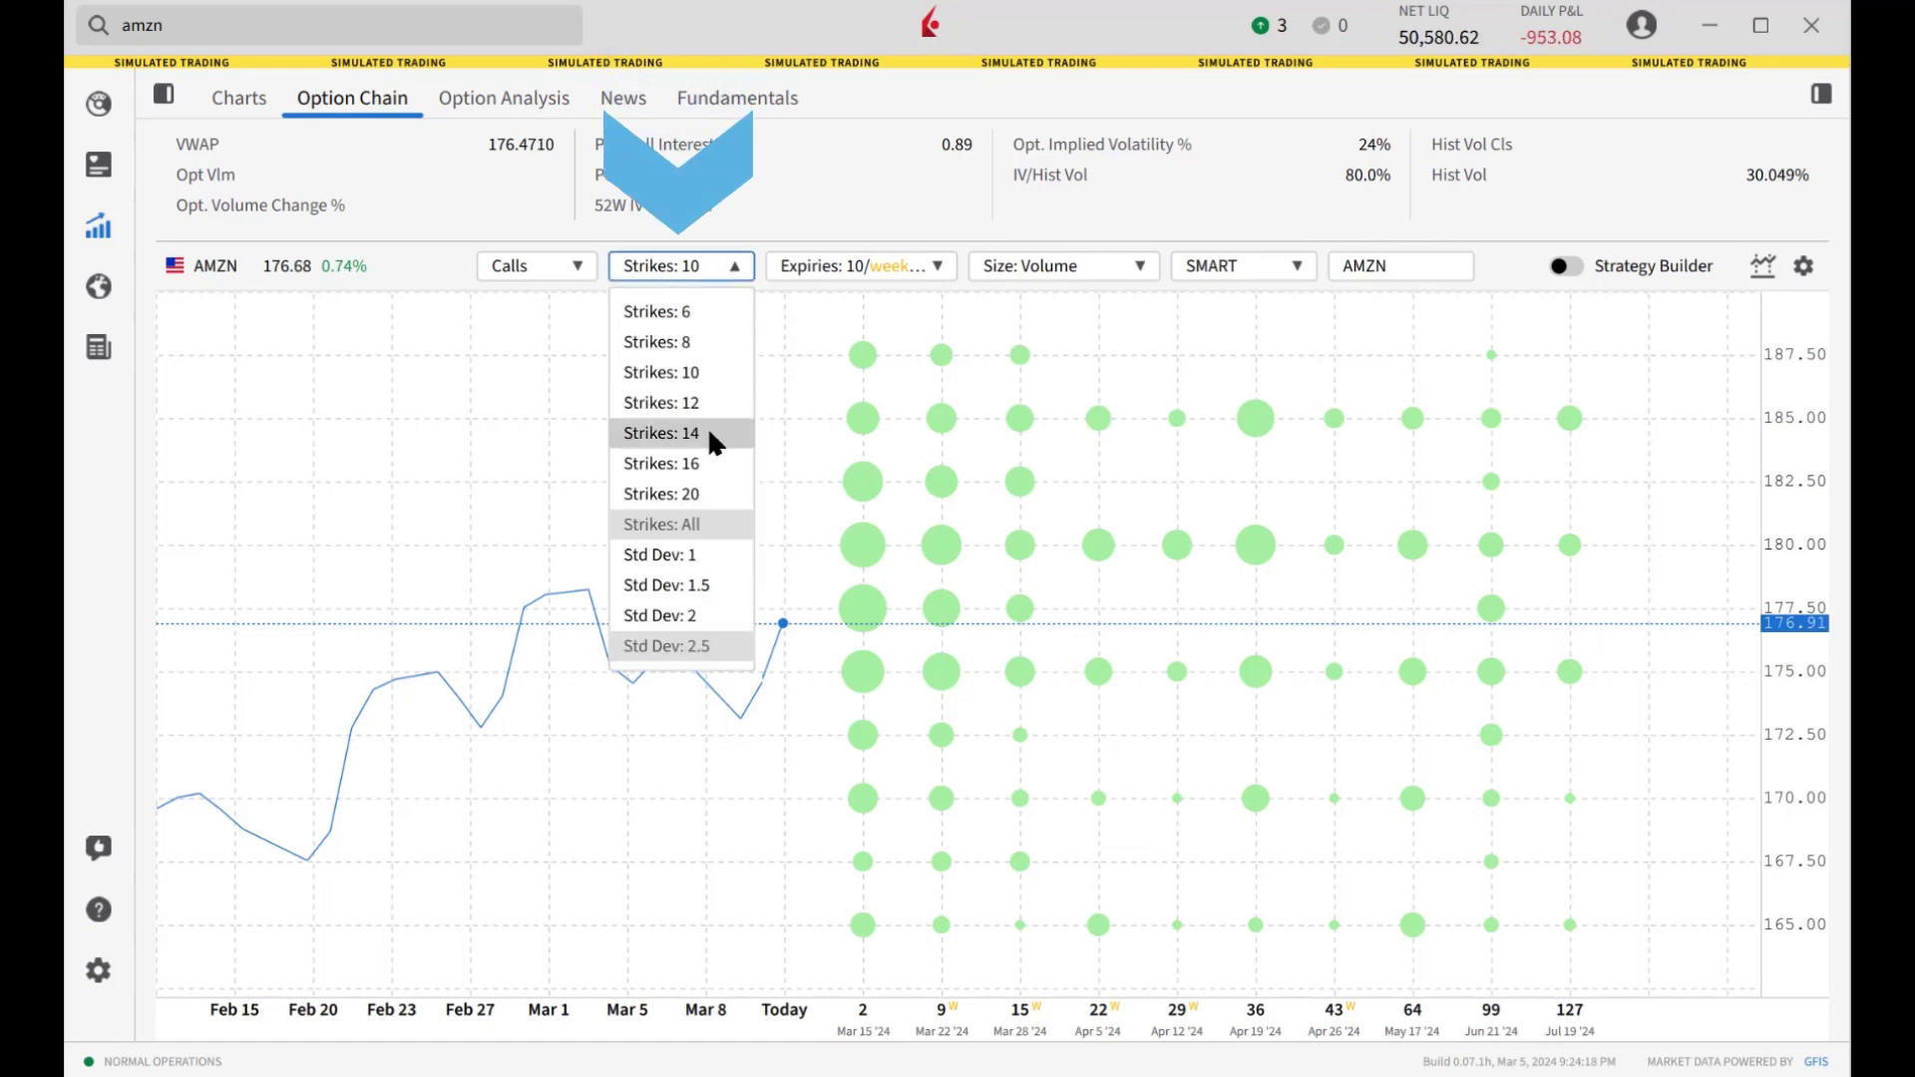
{"action": "left_click", "coordinate": [698, 494]}
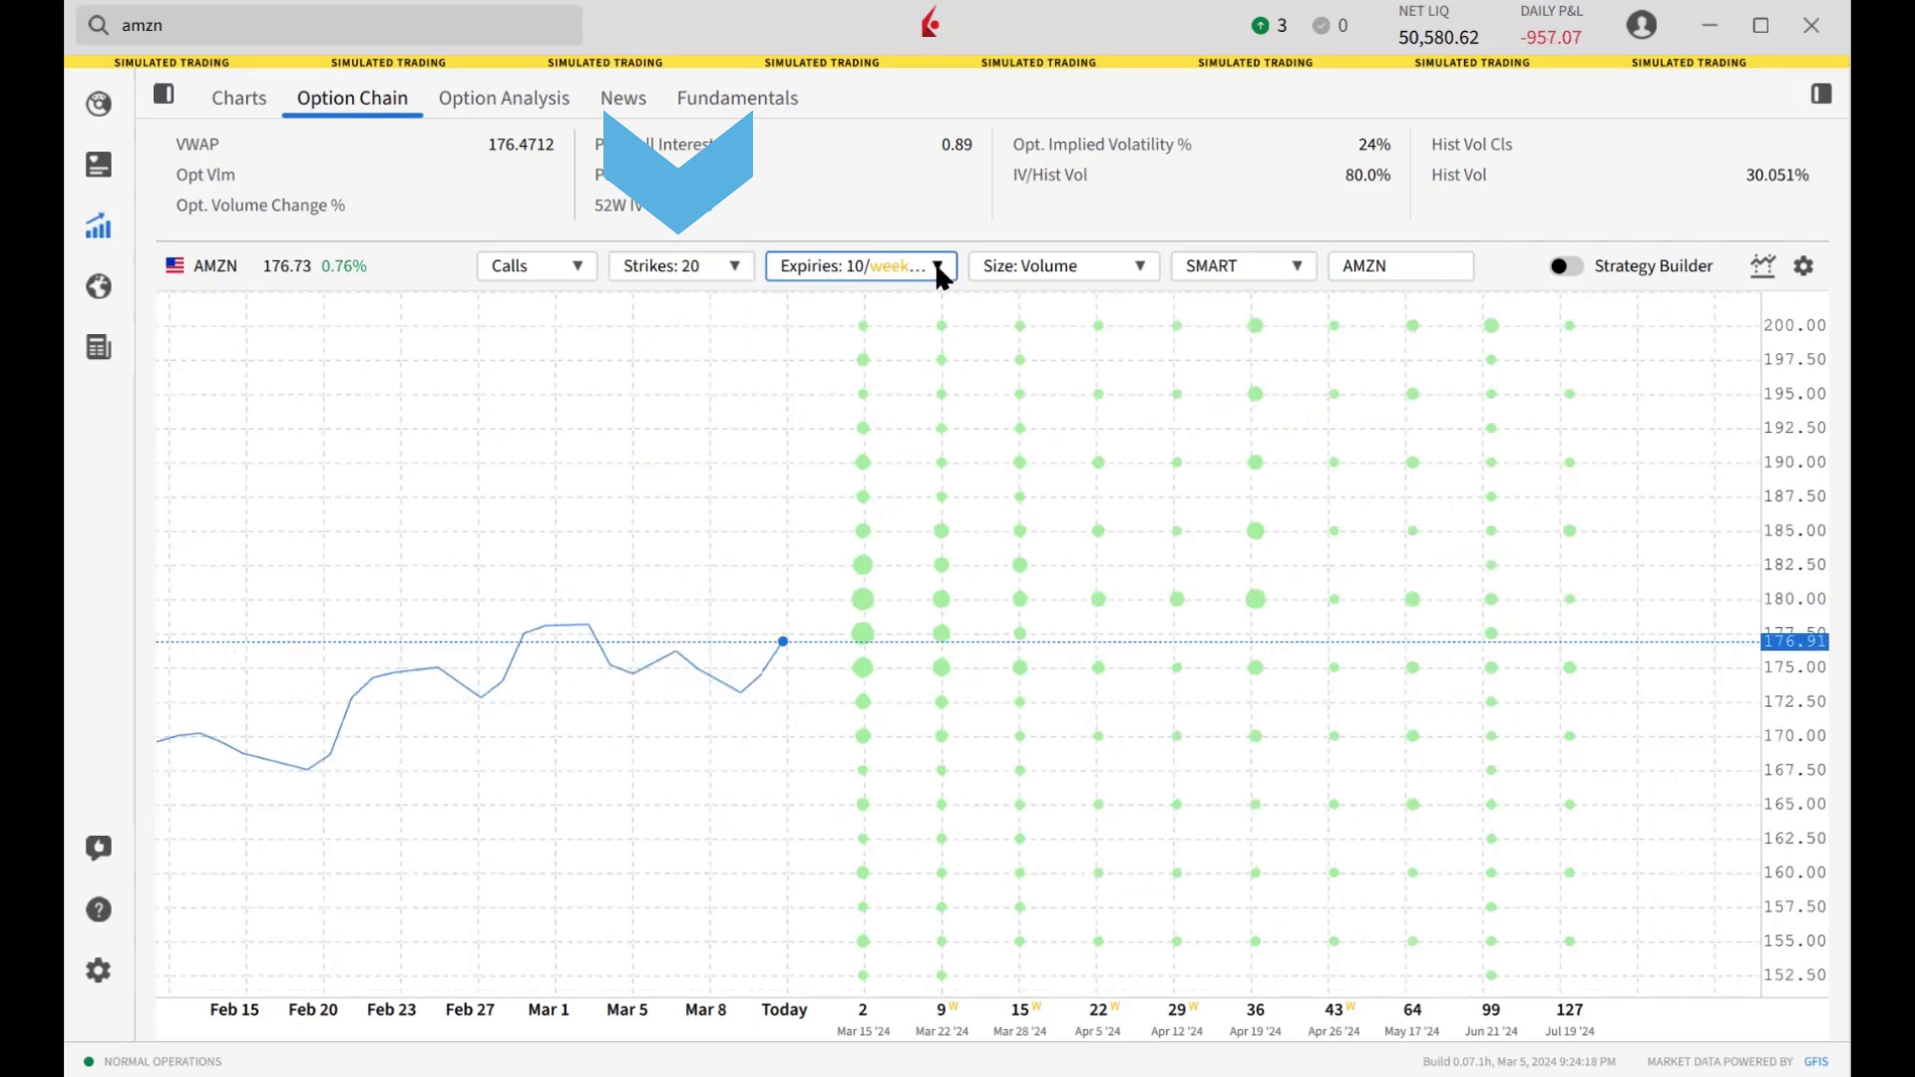
{"action": "left_click", "coordinate": [938, 268]}
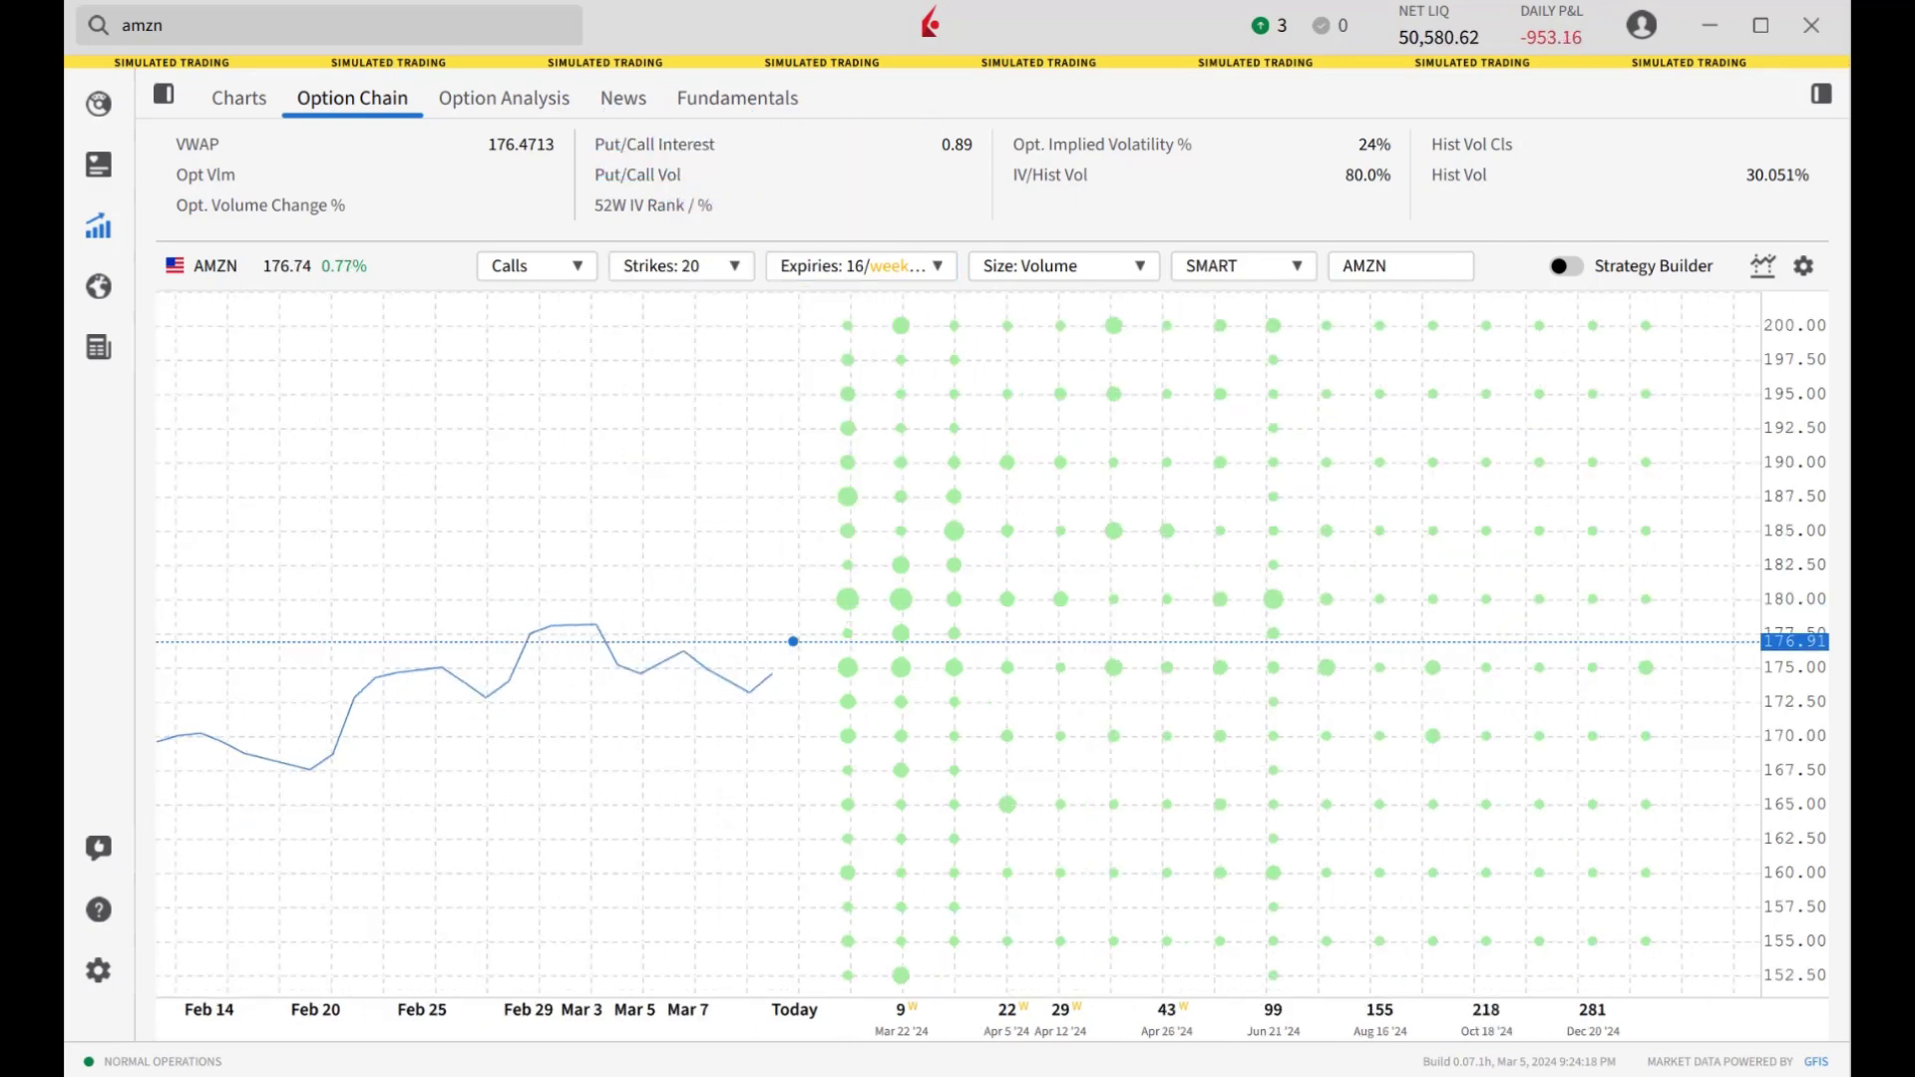
{"action": "left_click", "coordinate": [867, 464]}
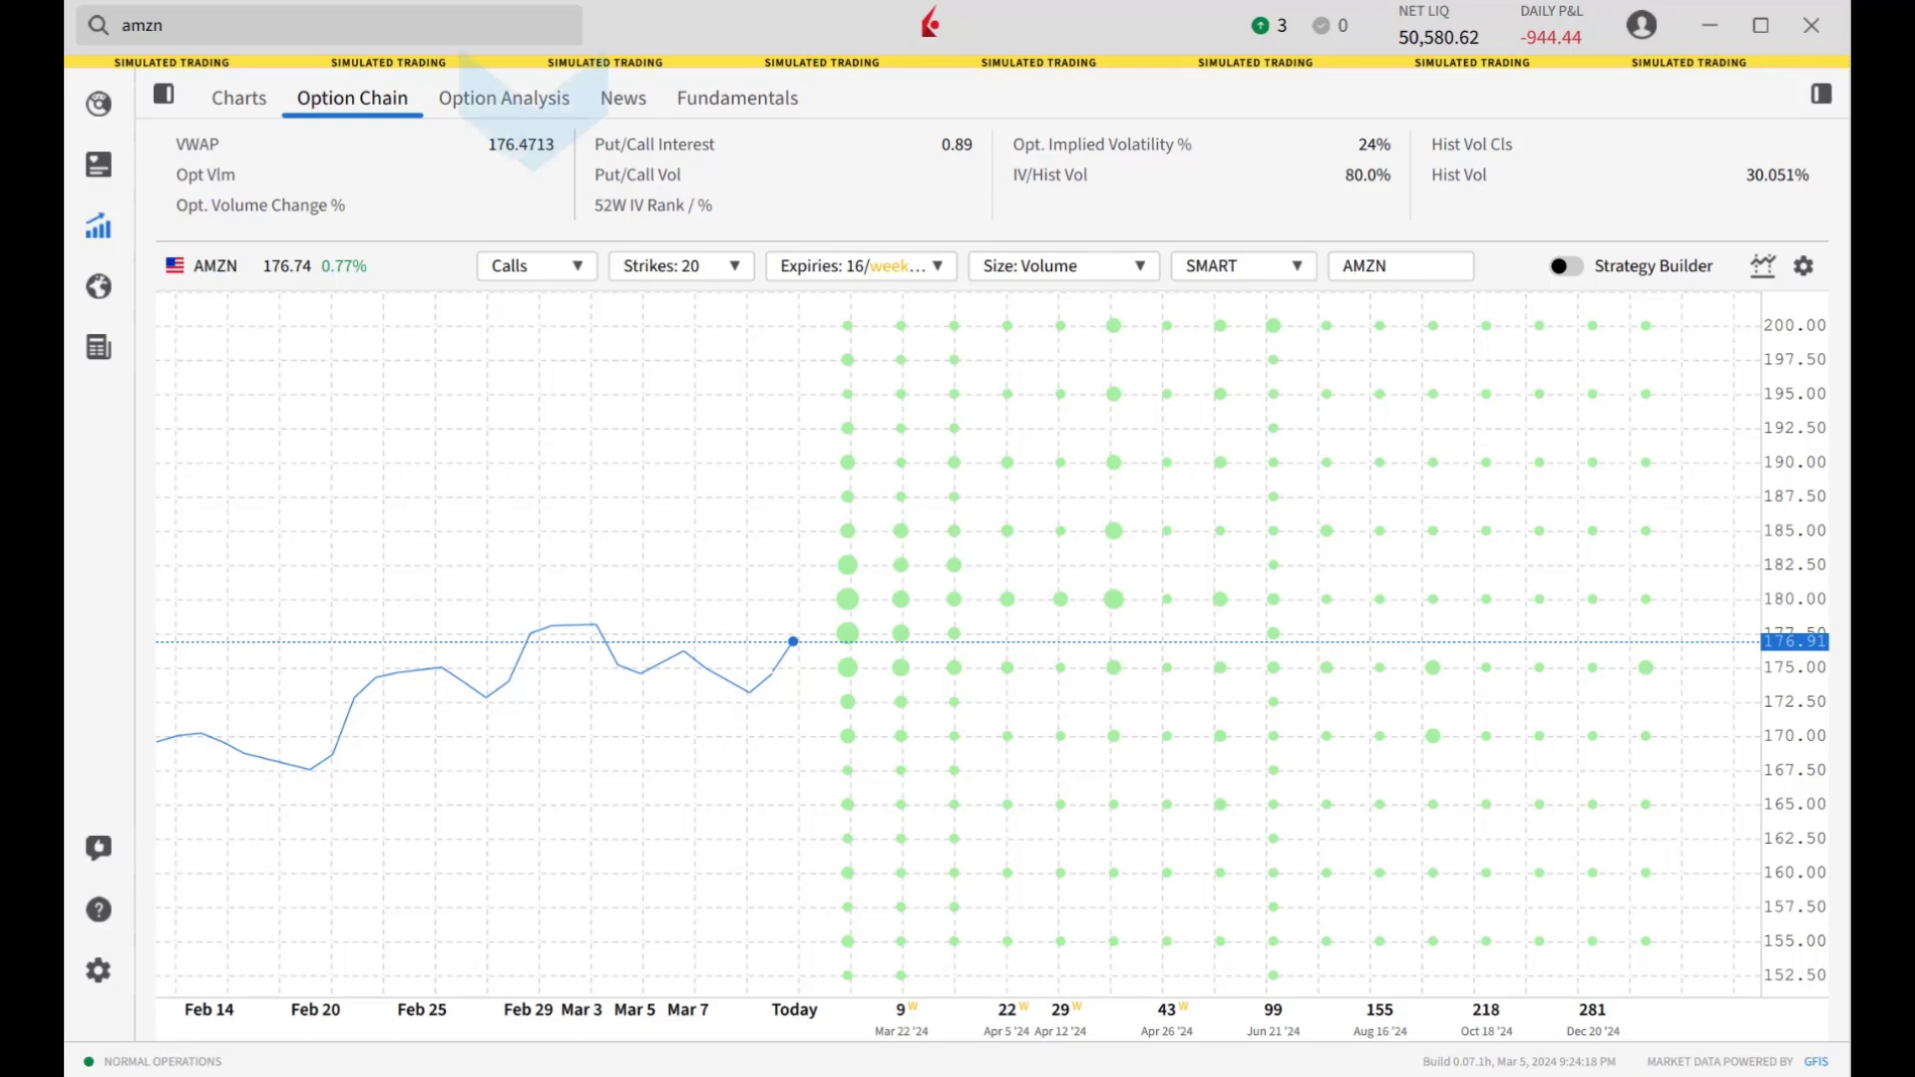
{"action": "left_click", "coordinate": [580, 268]}
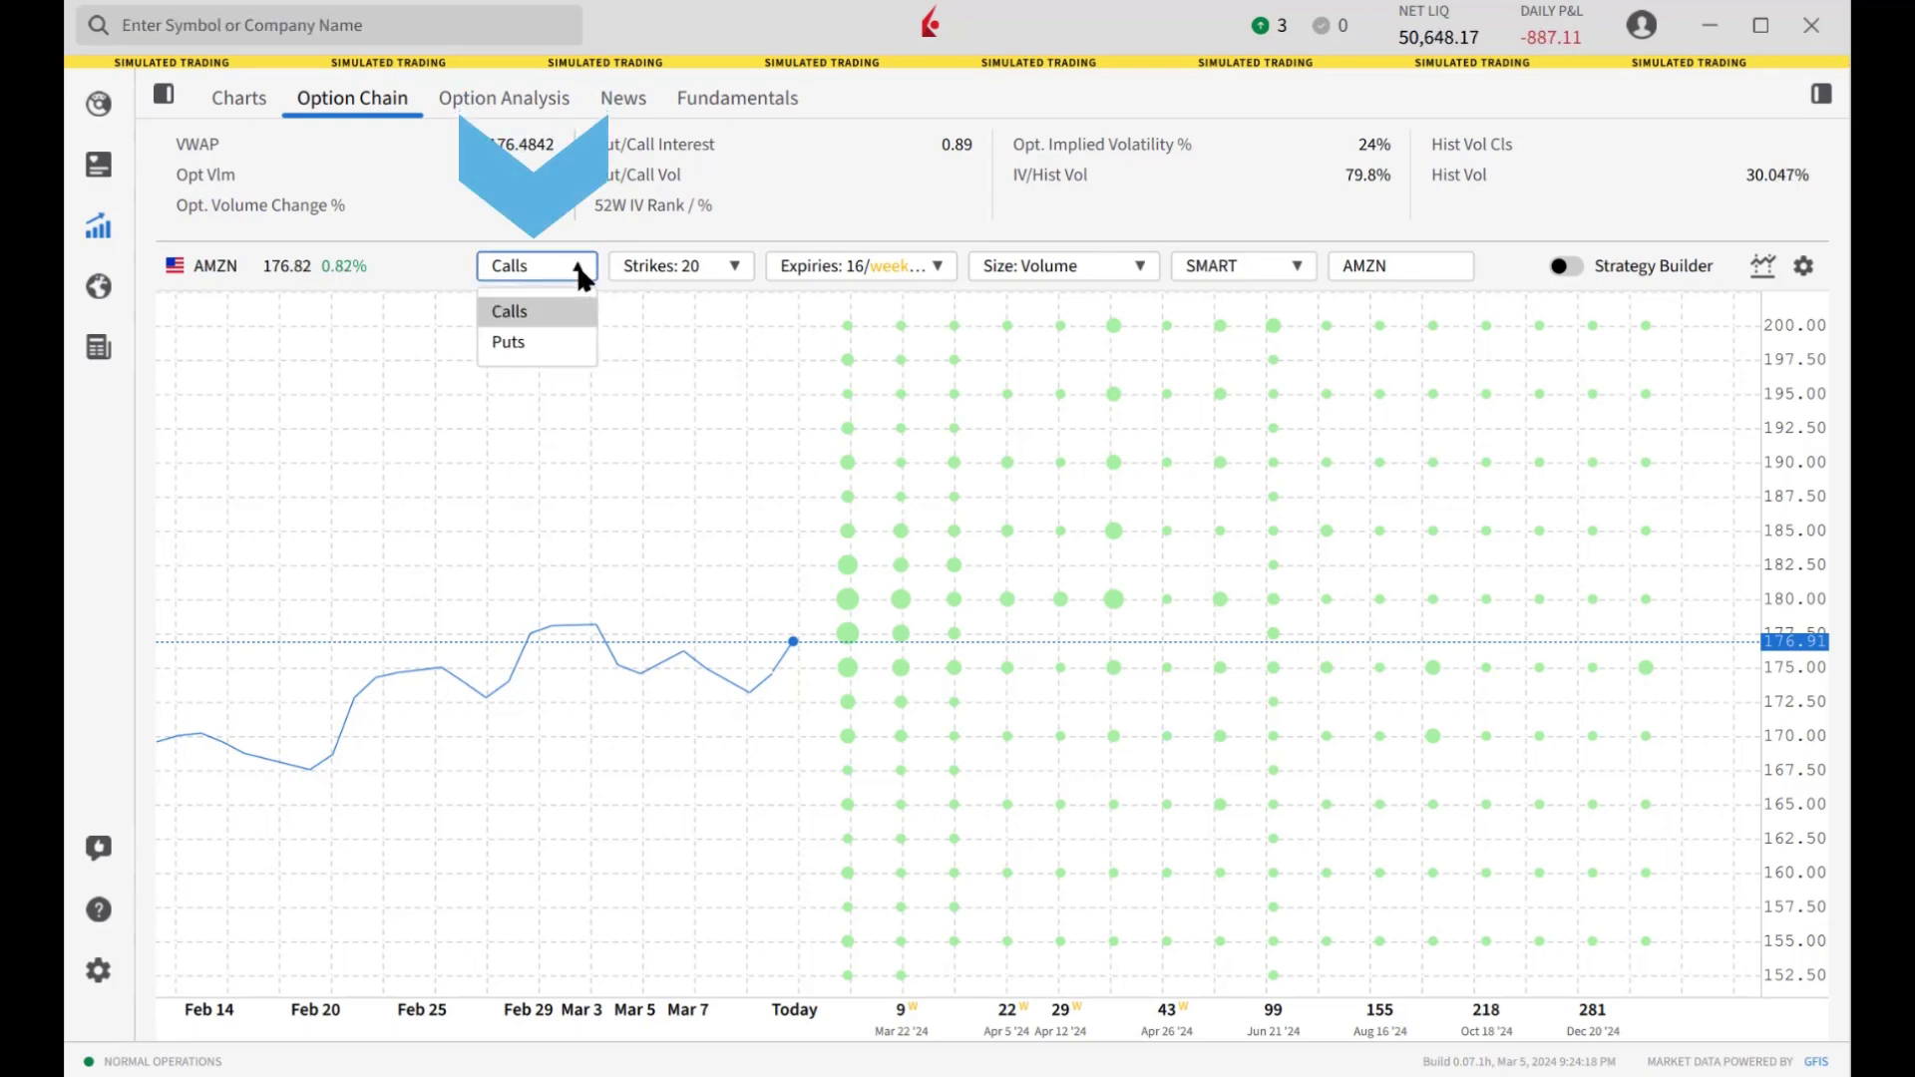
Show AMZN puts on the lattice, then switch back to calls
{"action": "left_click", "coordinate": [541, 344]}
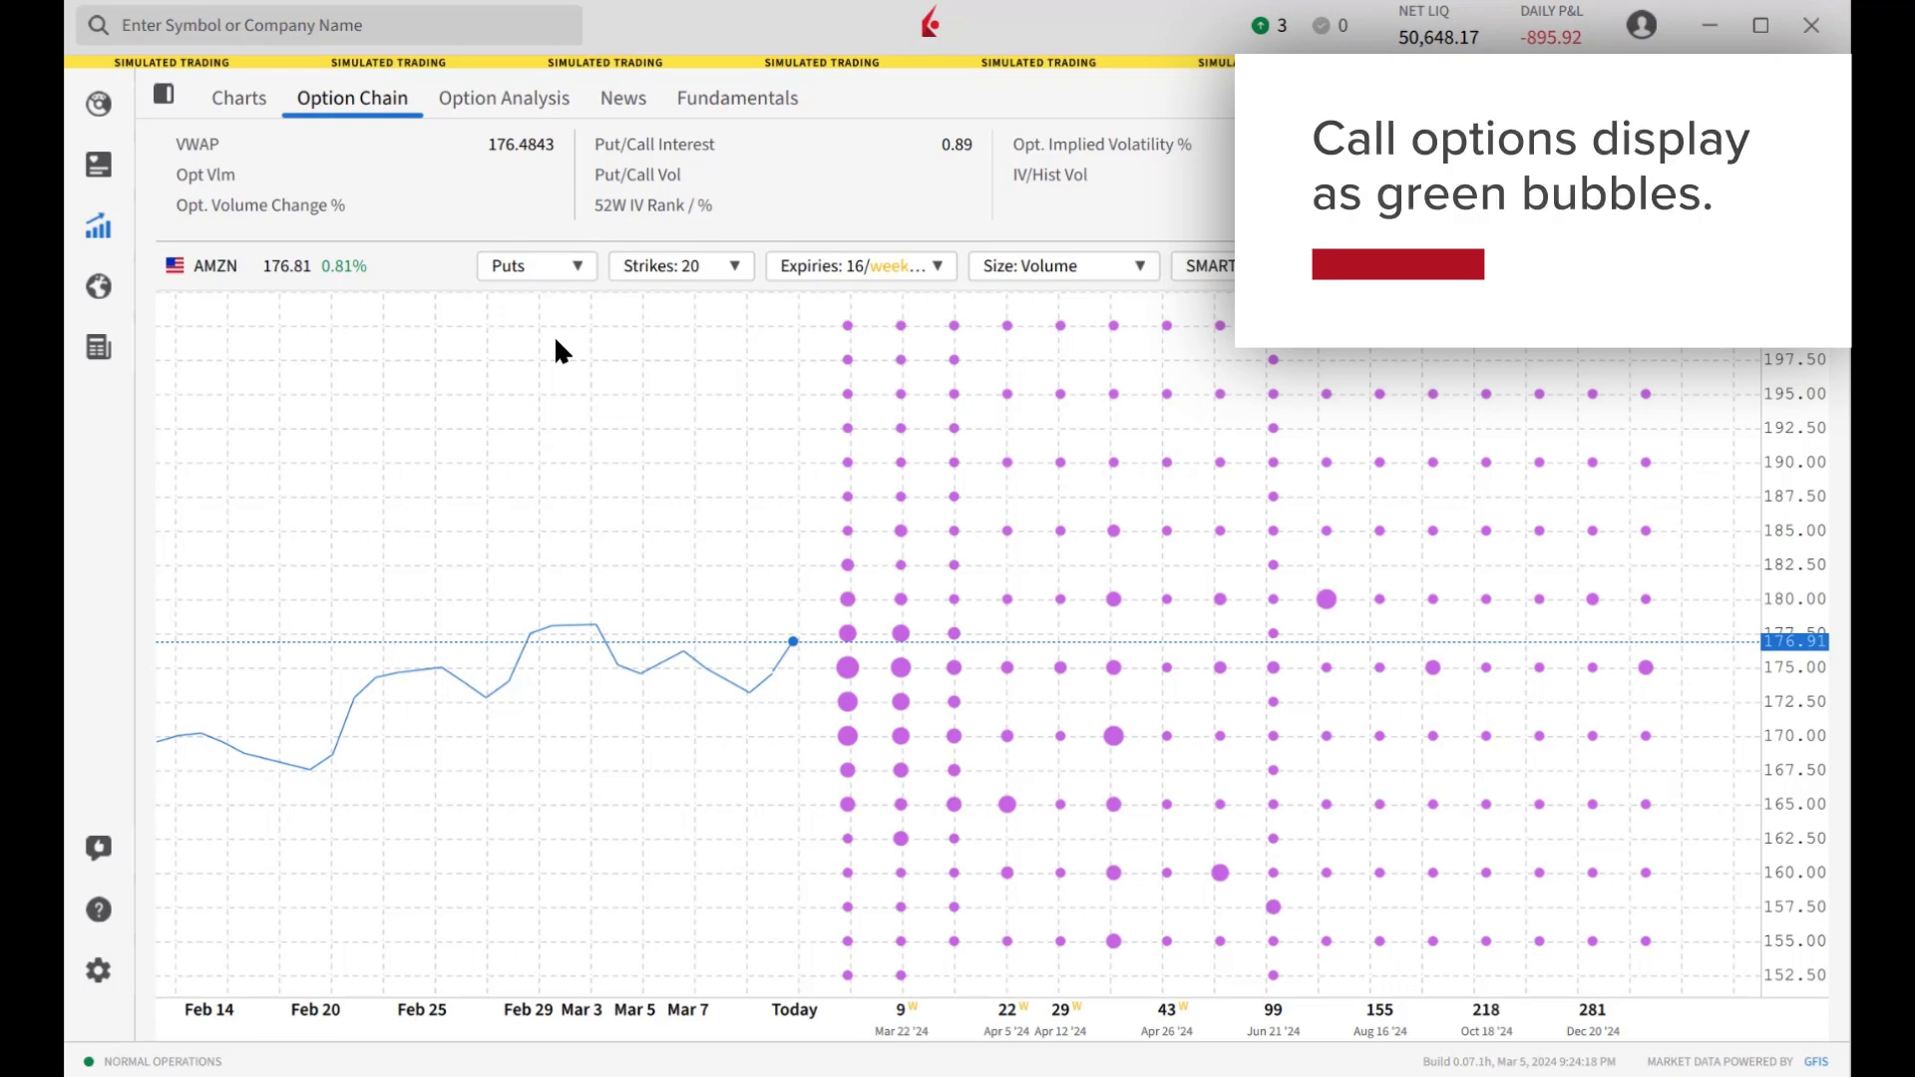
{"action": "left_click", "coordinate": [567, 269]}
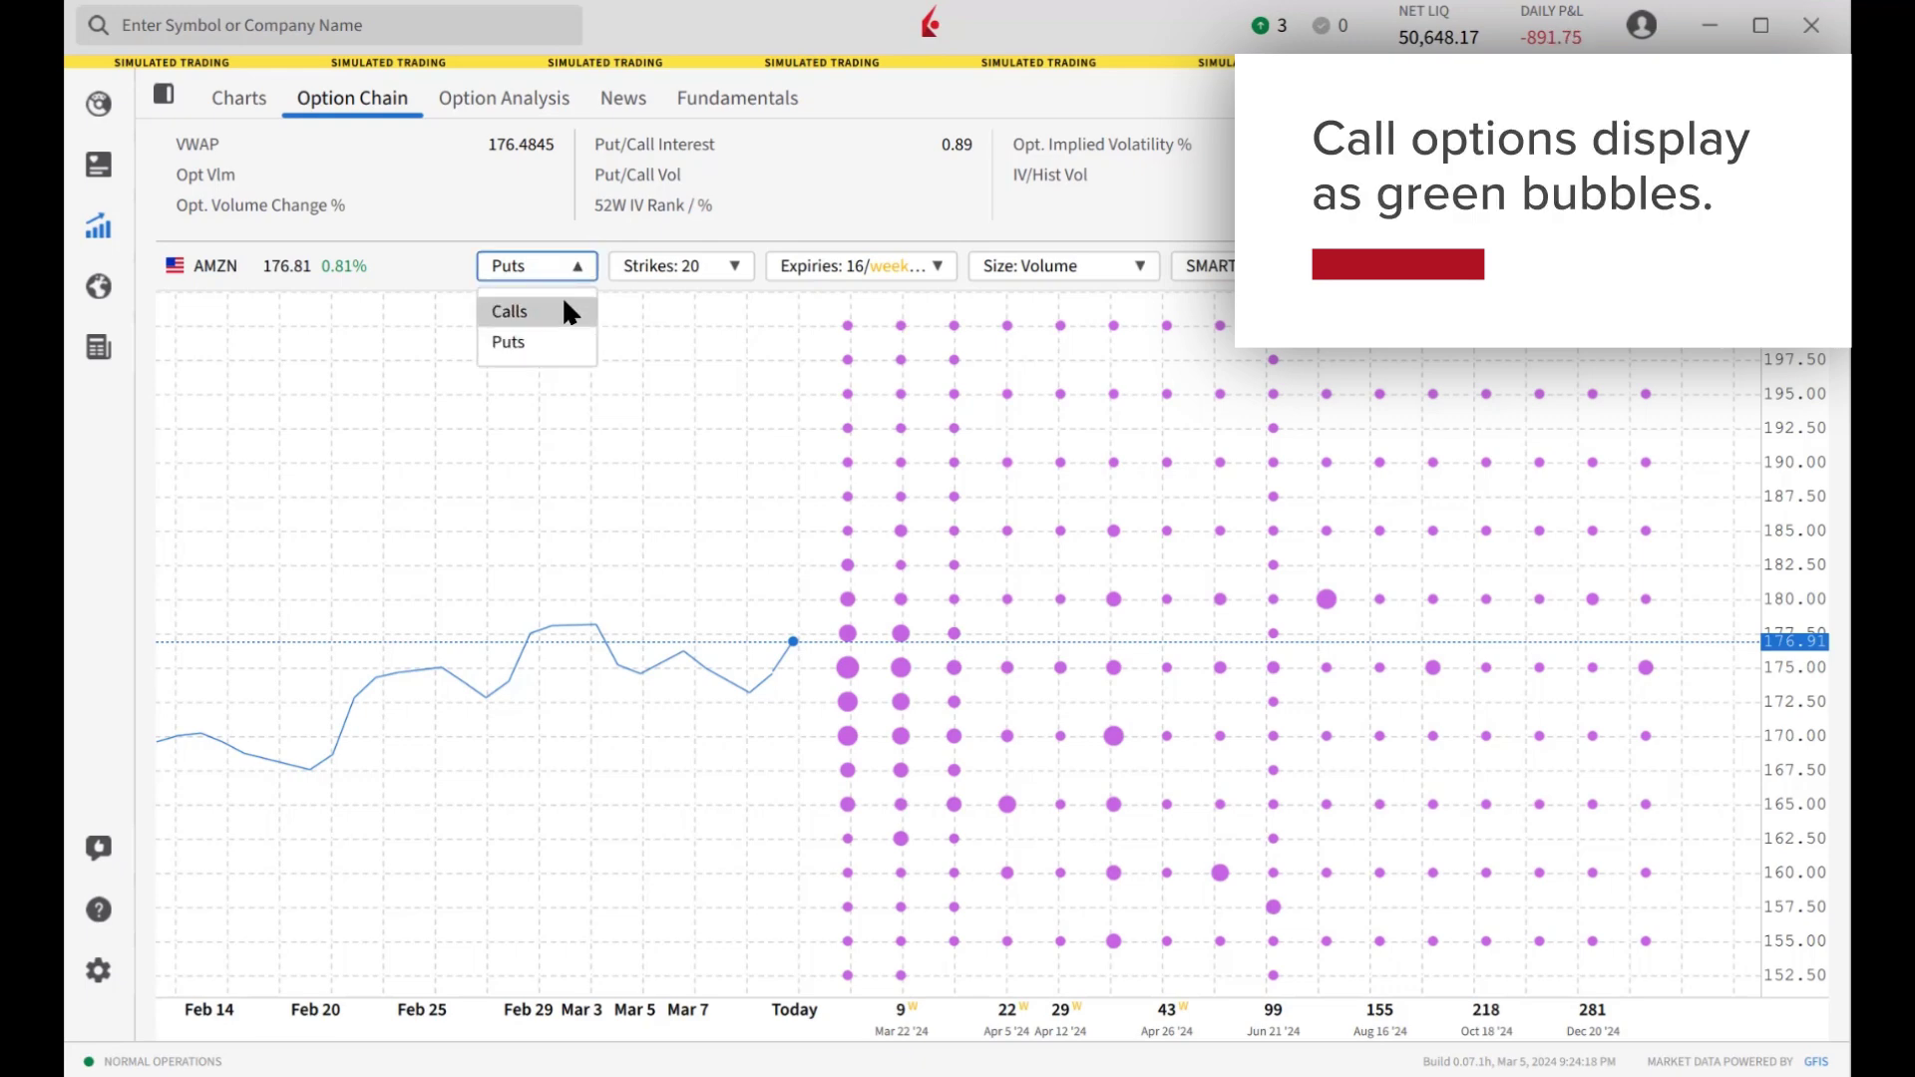
{"action": "left_click", "coordinate": [563, 309]}
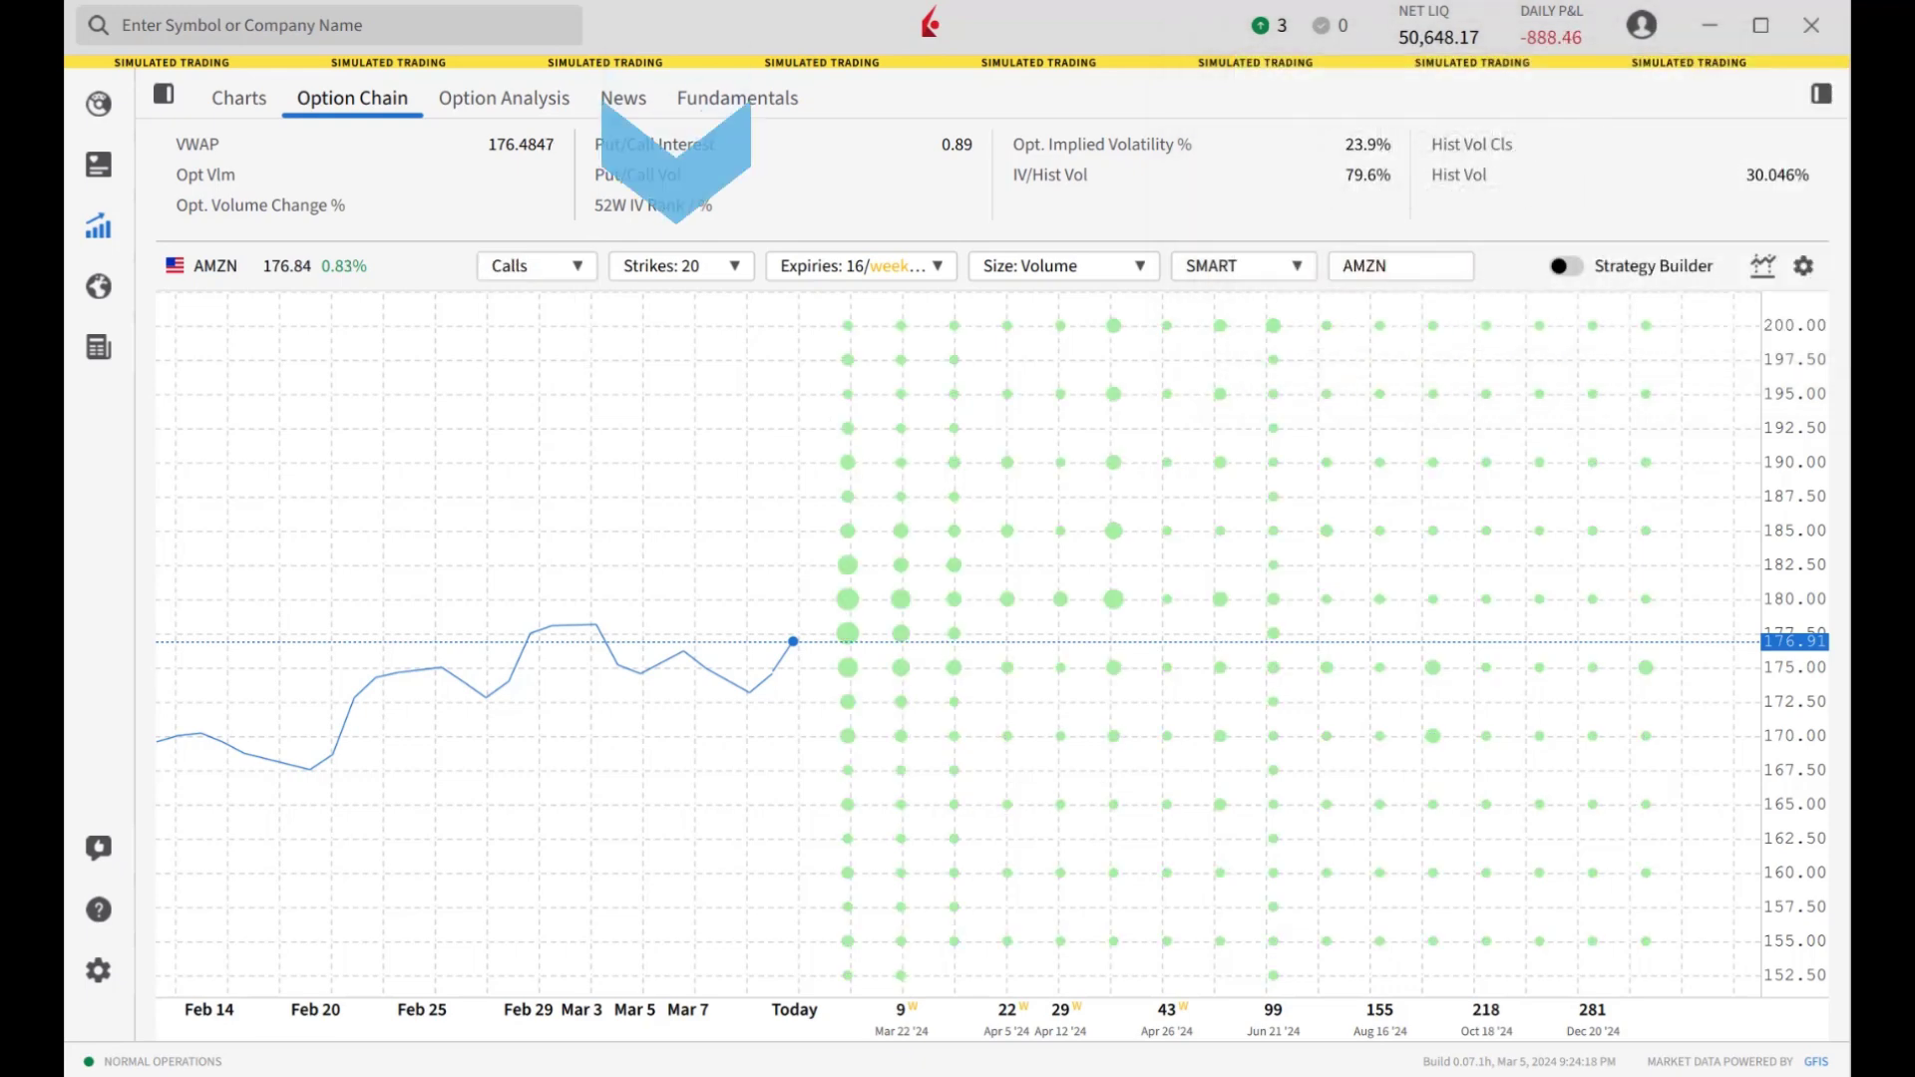
Narrow the AMZN lattice to 10 strikes and 8 expiries
{"action": "left_click", "coordinate": [737, 269]}
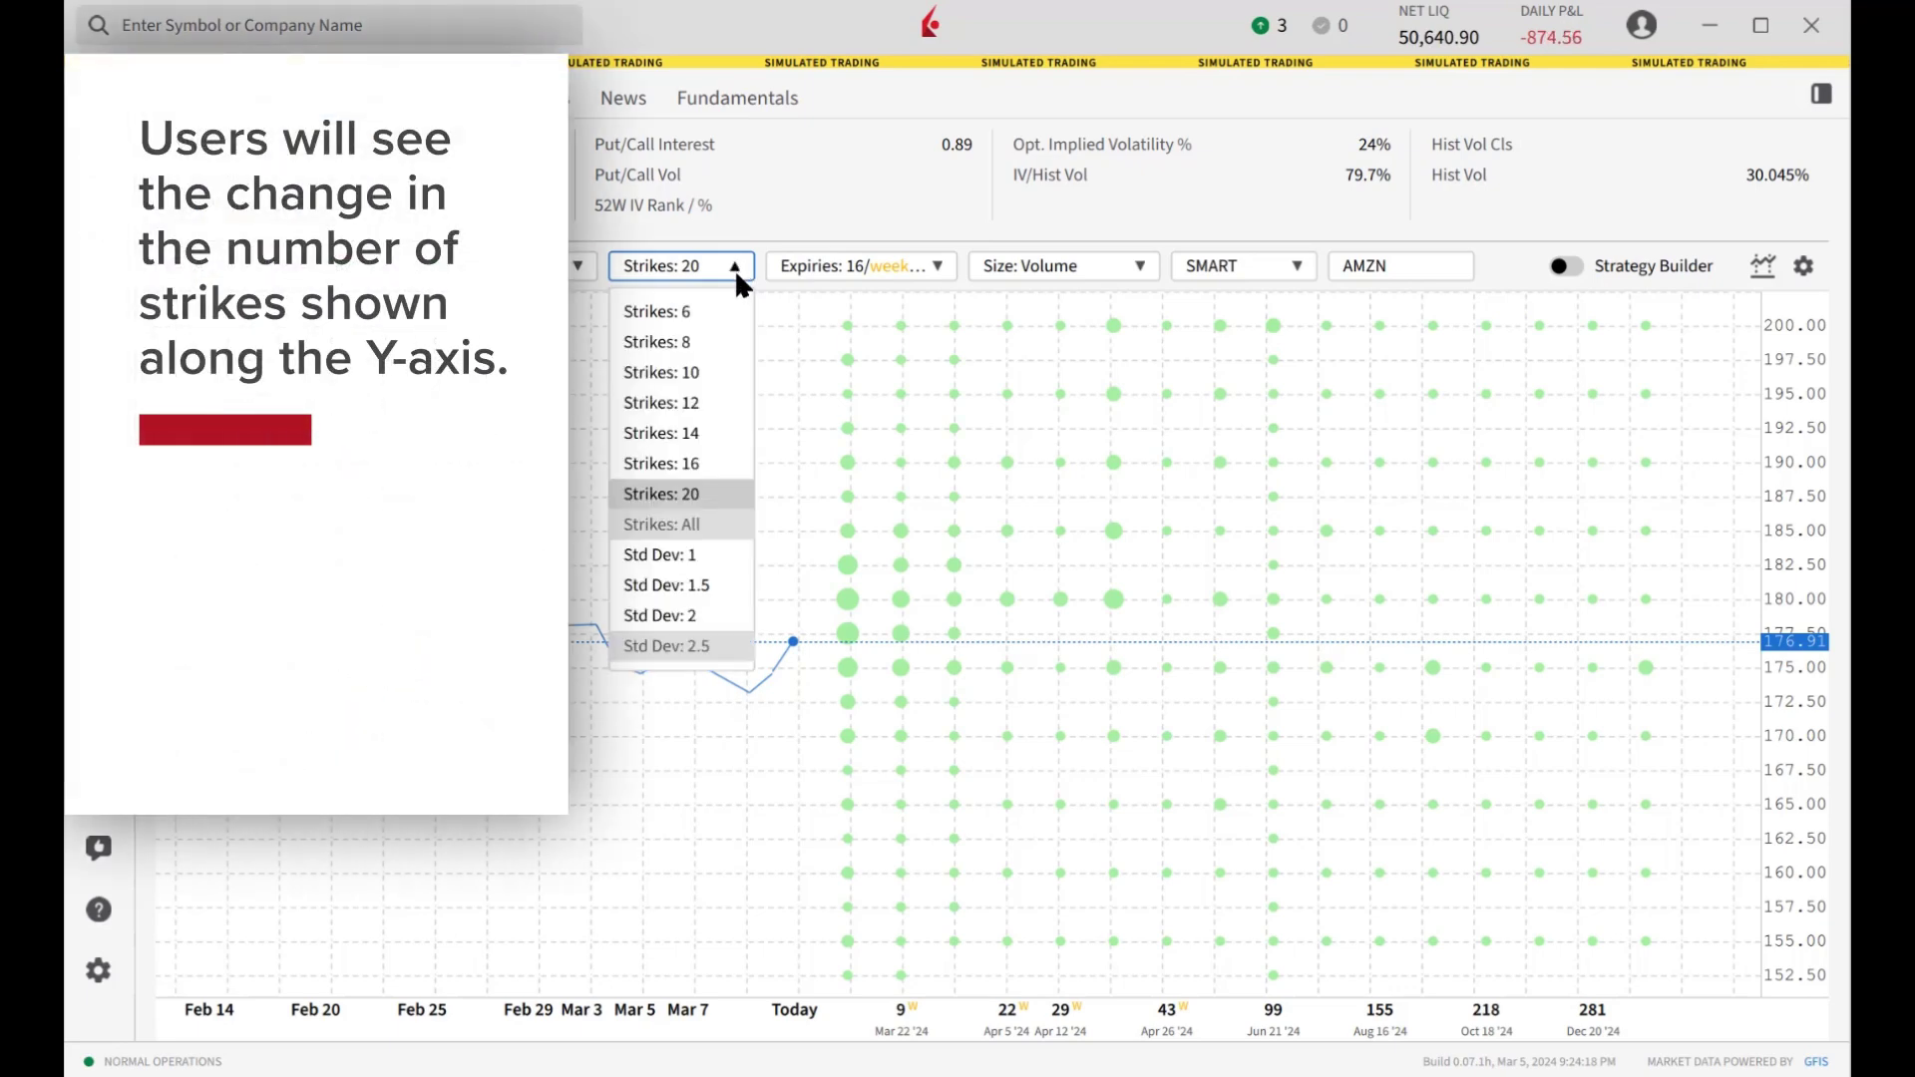
{"action": "left_click", "coordinate": [698, 371]}
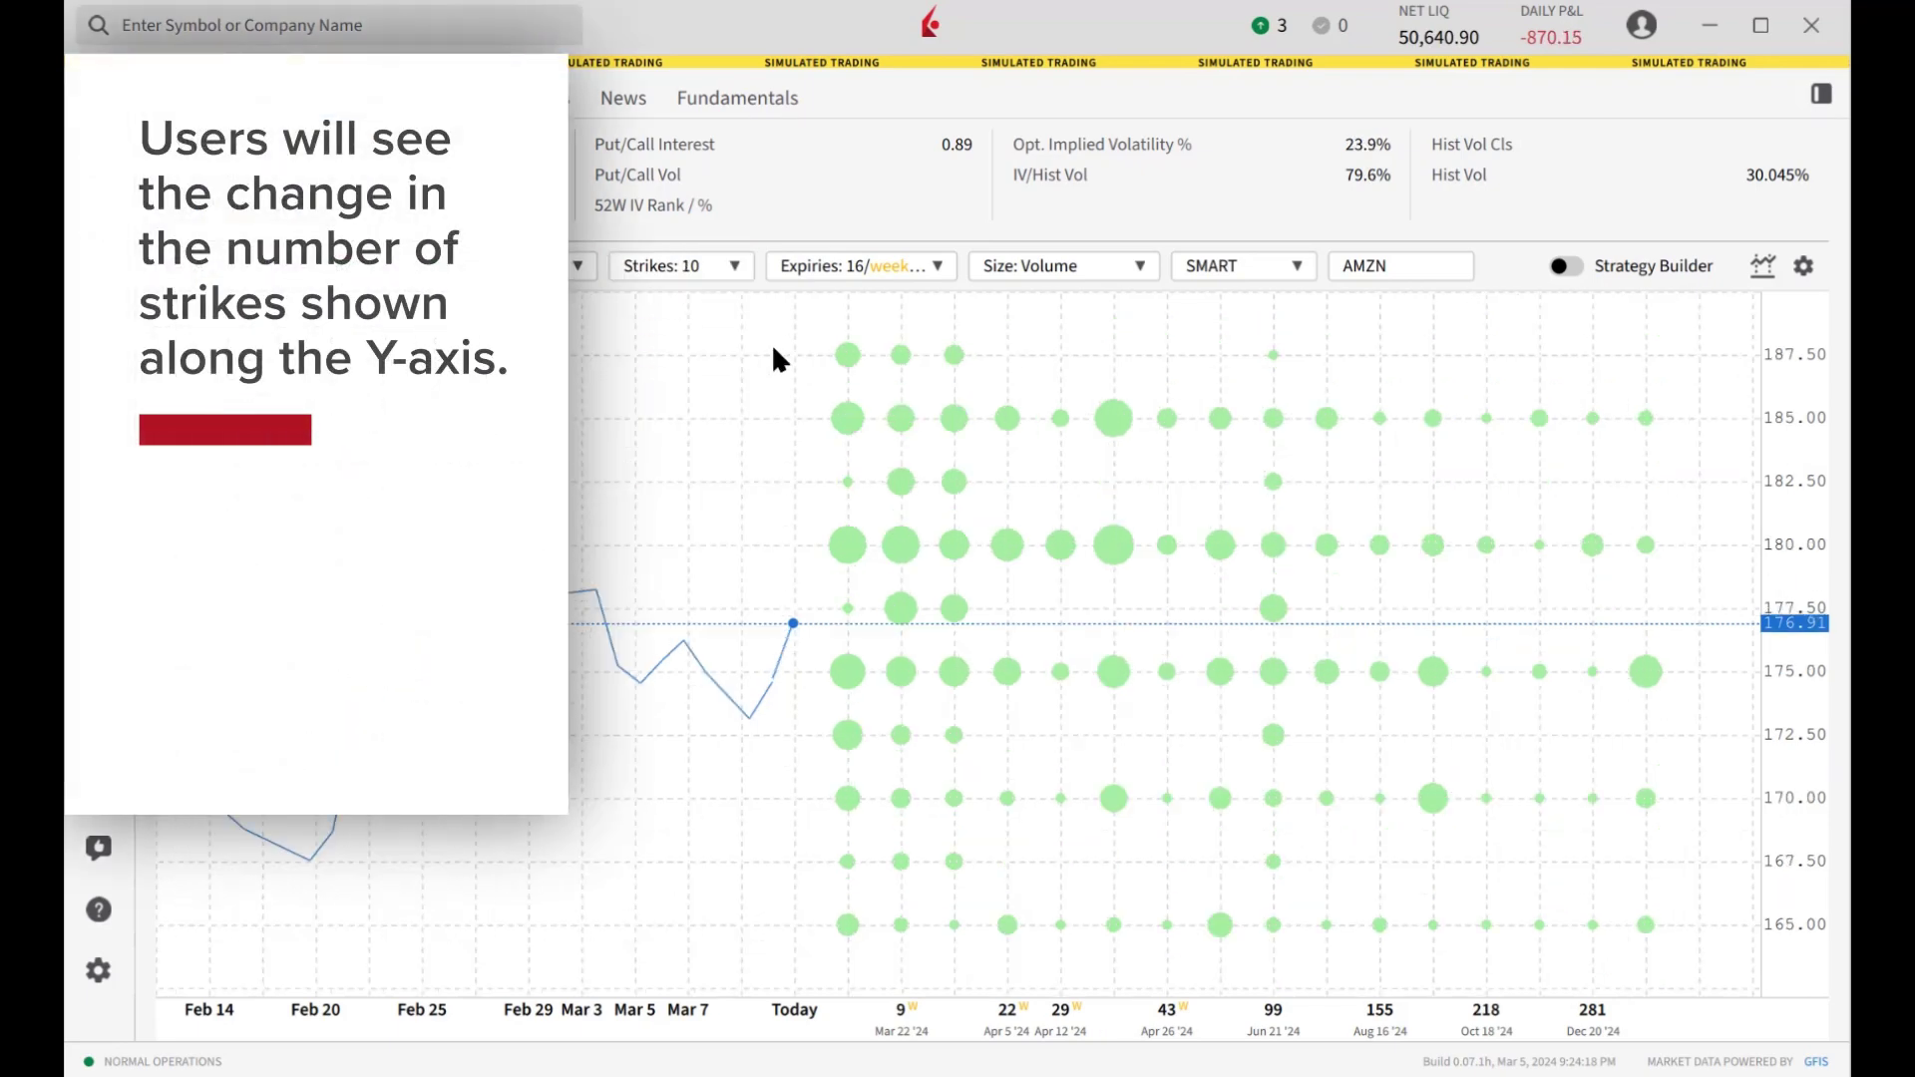
{"action": "left_click", "coordinate": [937, 265]}
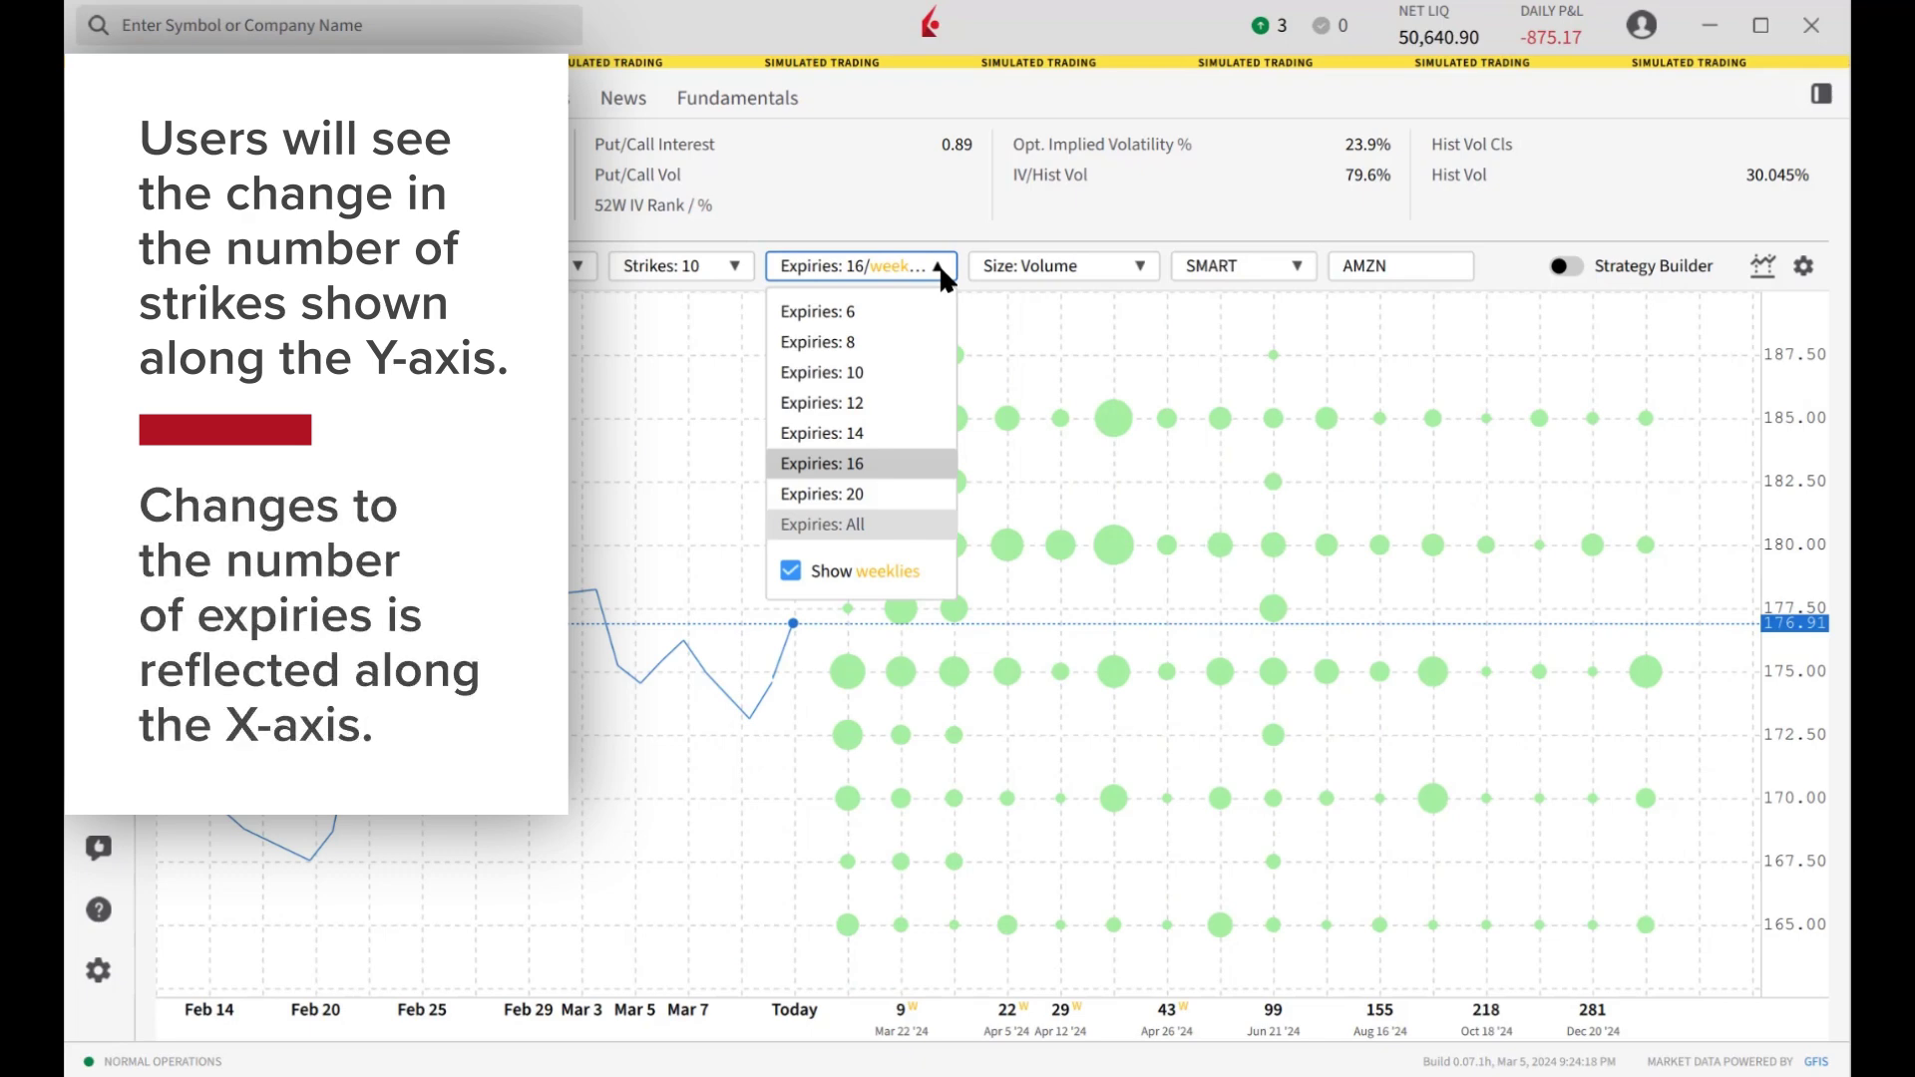
{"action": "left_click", "coordinate": [900, 335]}
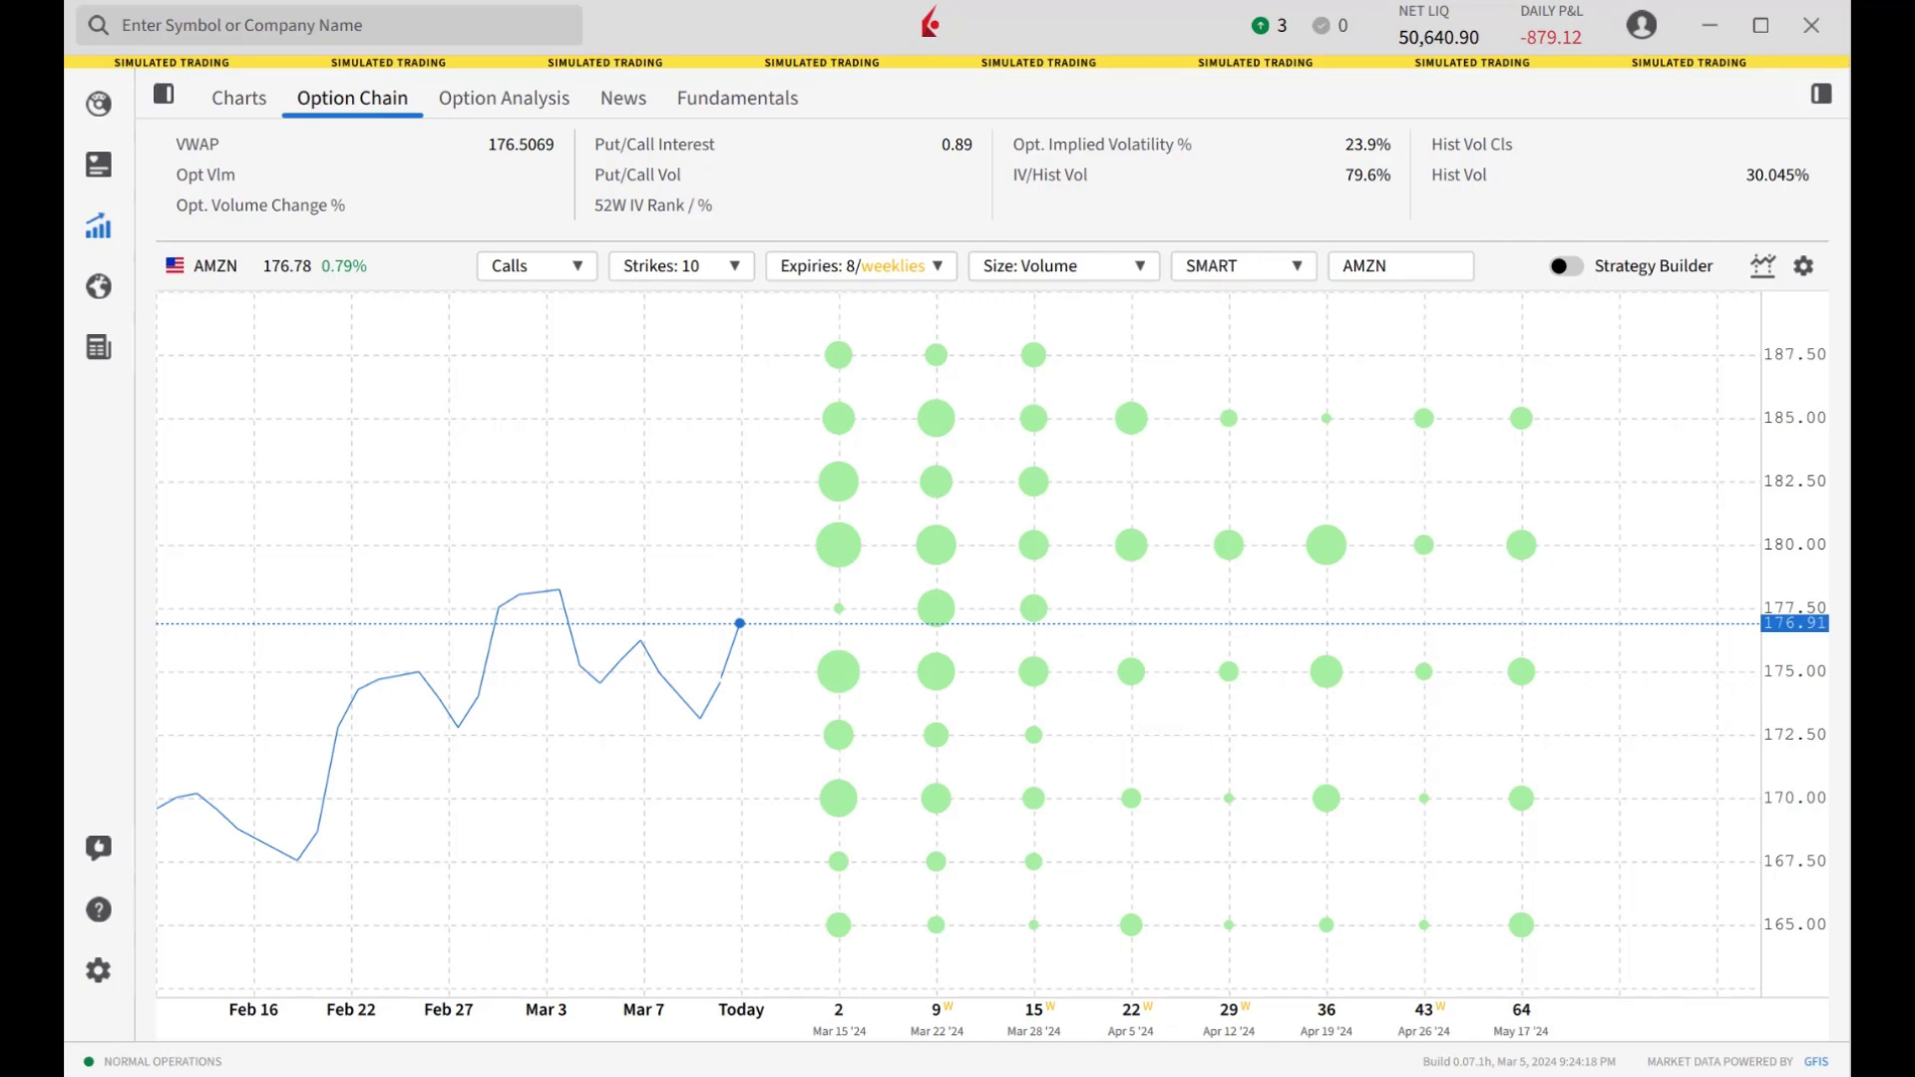
Size bubbles by Open Interest and open the Mar15'24 175 call's details card
{"action": "left_click", "coordinate": [1145, 267]}
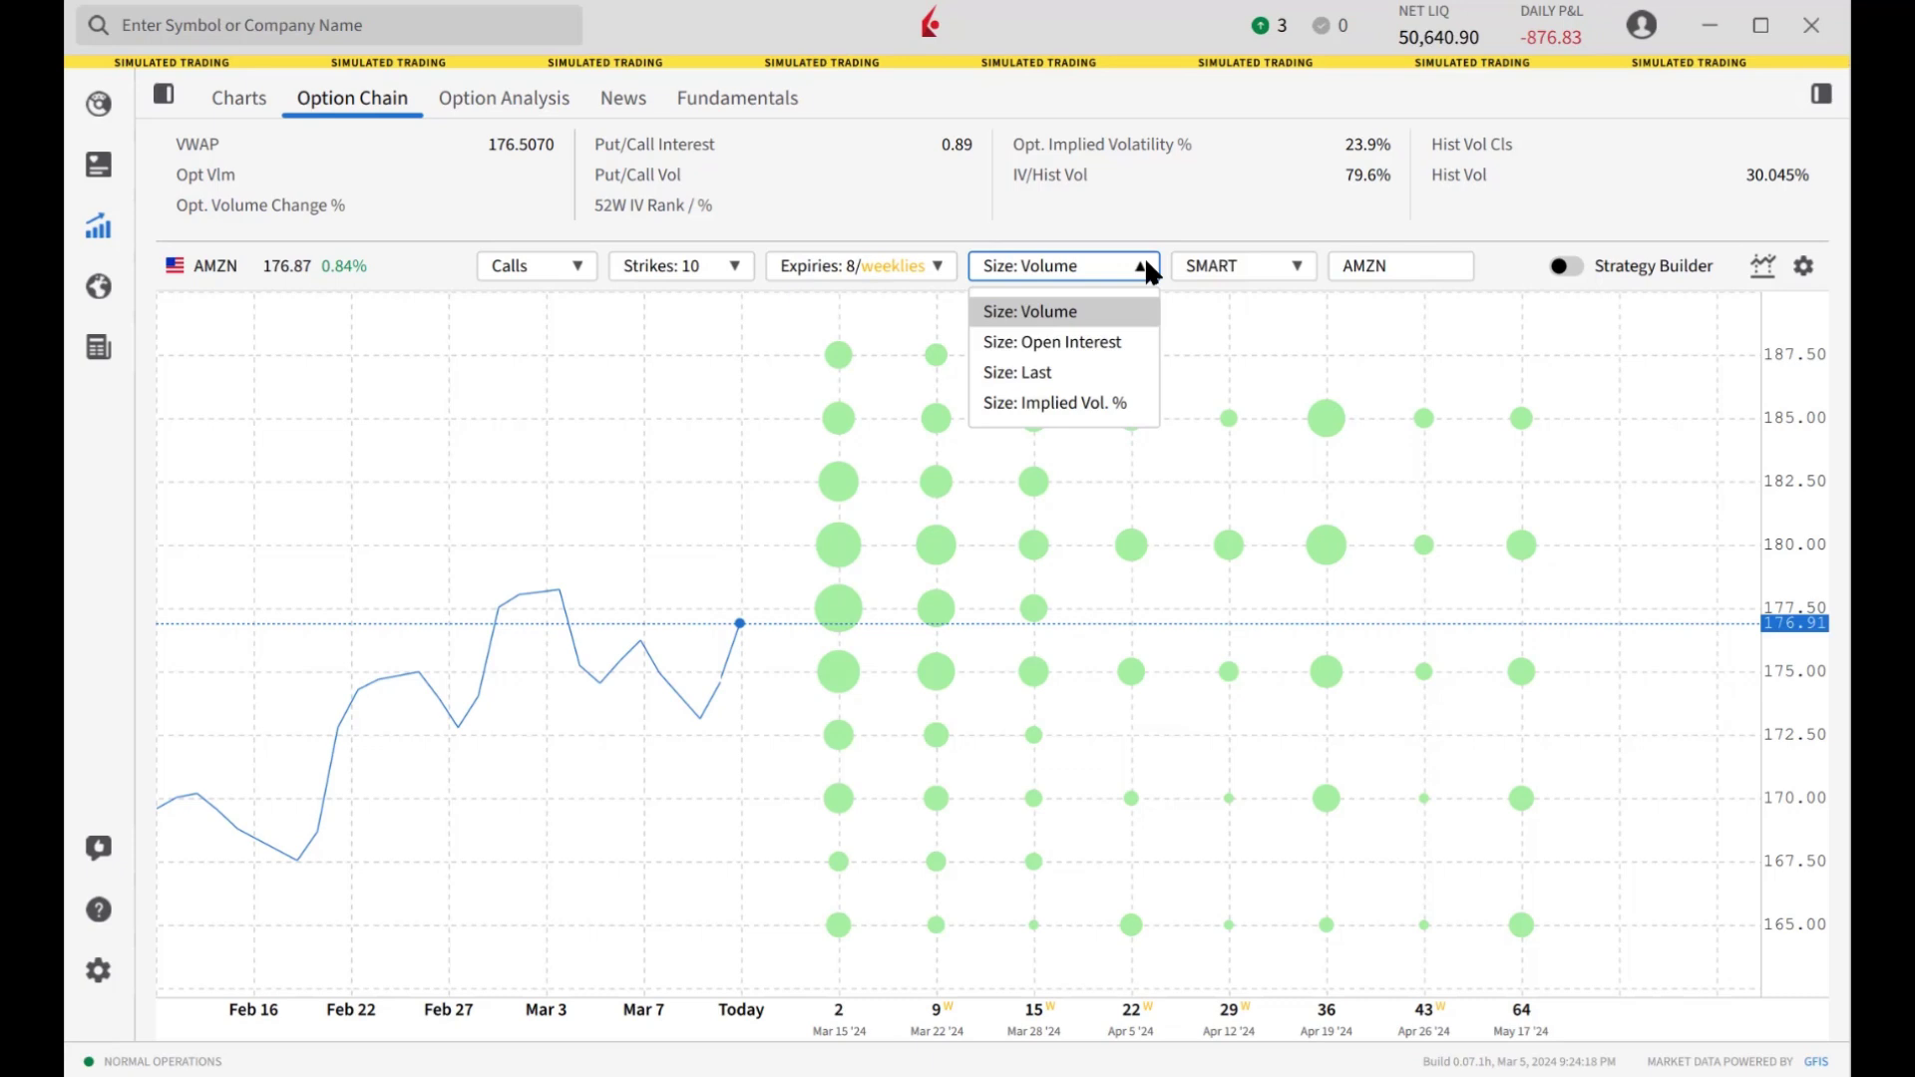
{"action": "left_click", "coordinate": [1115, 344]}
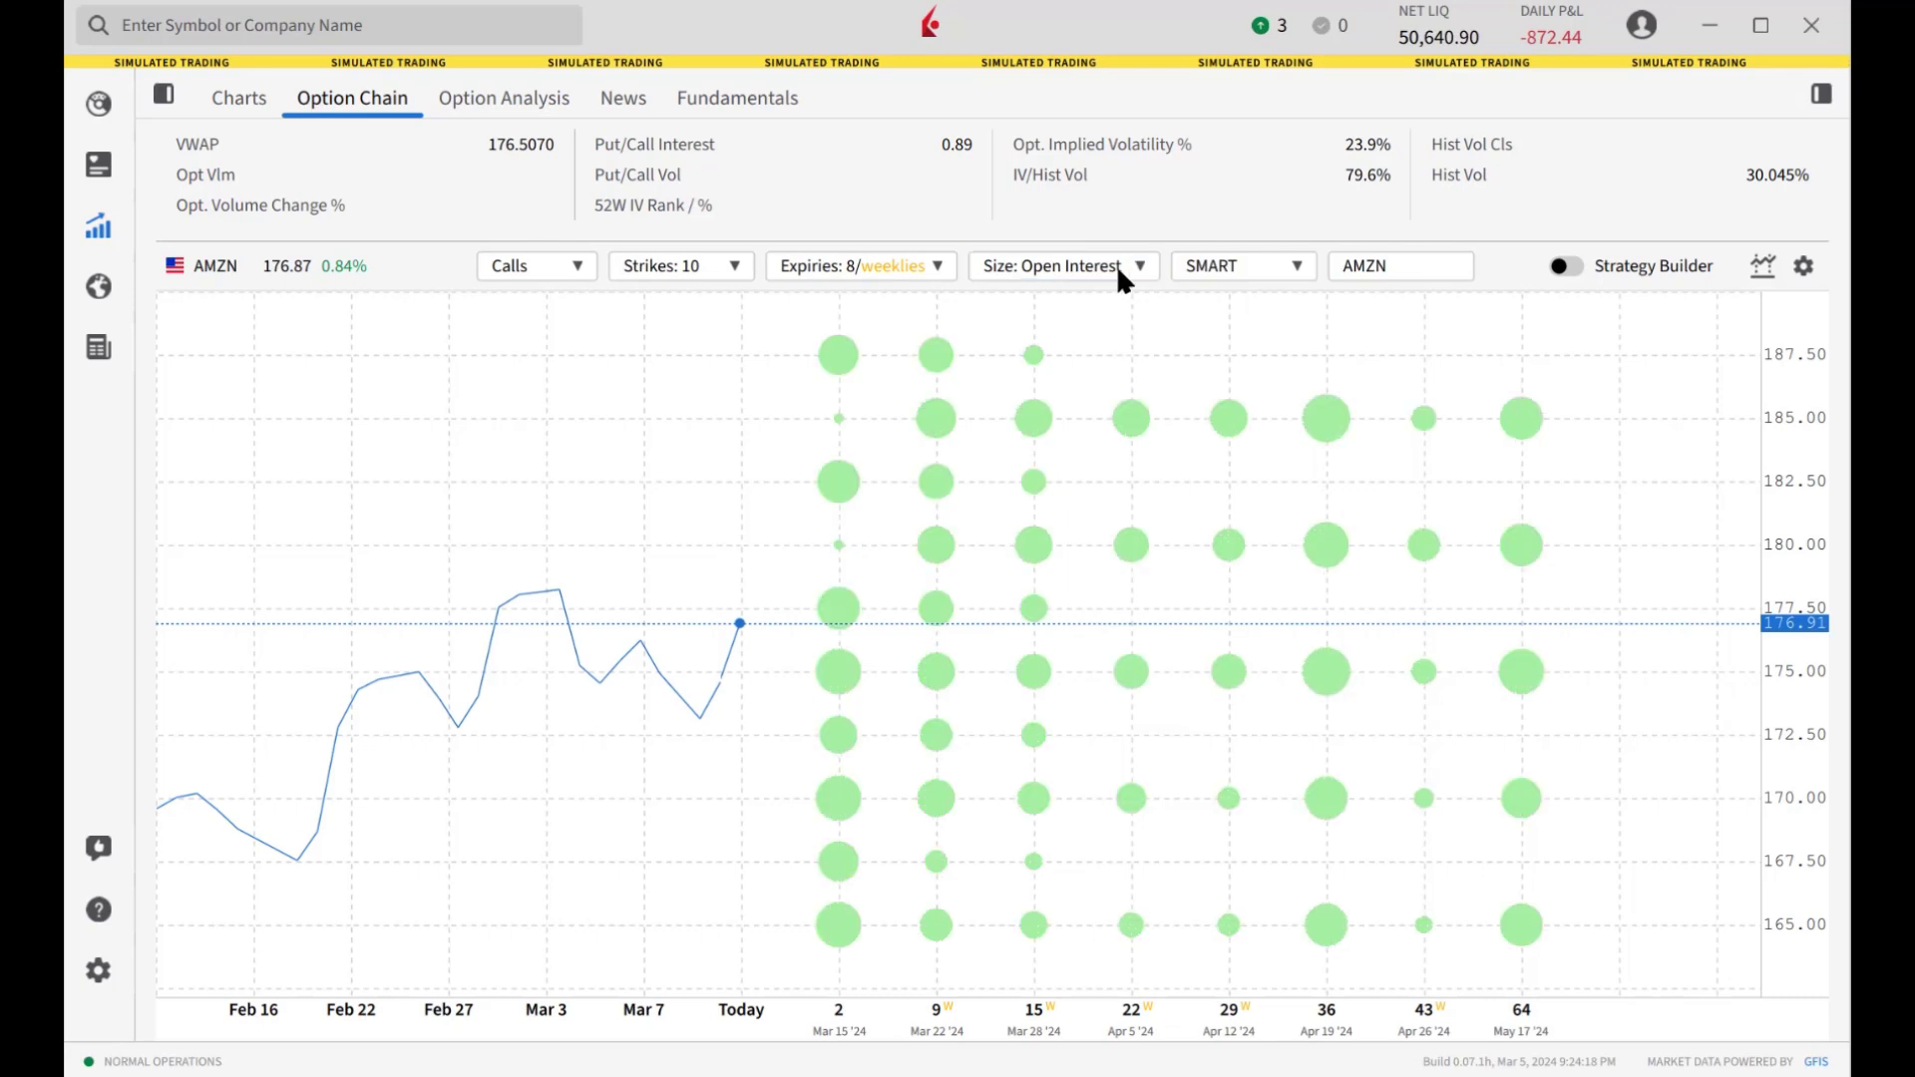
{"action": "left_click", "coordinate": [844, 670]}
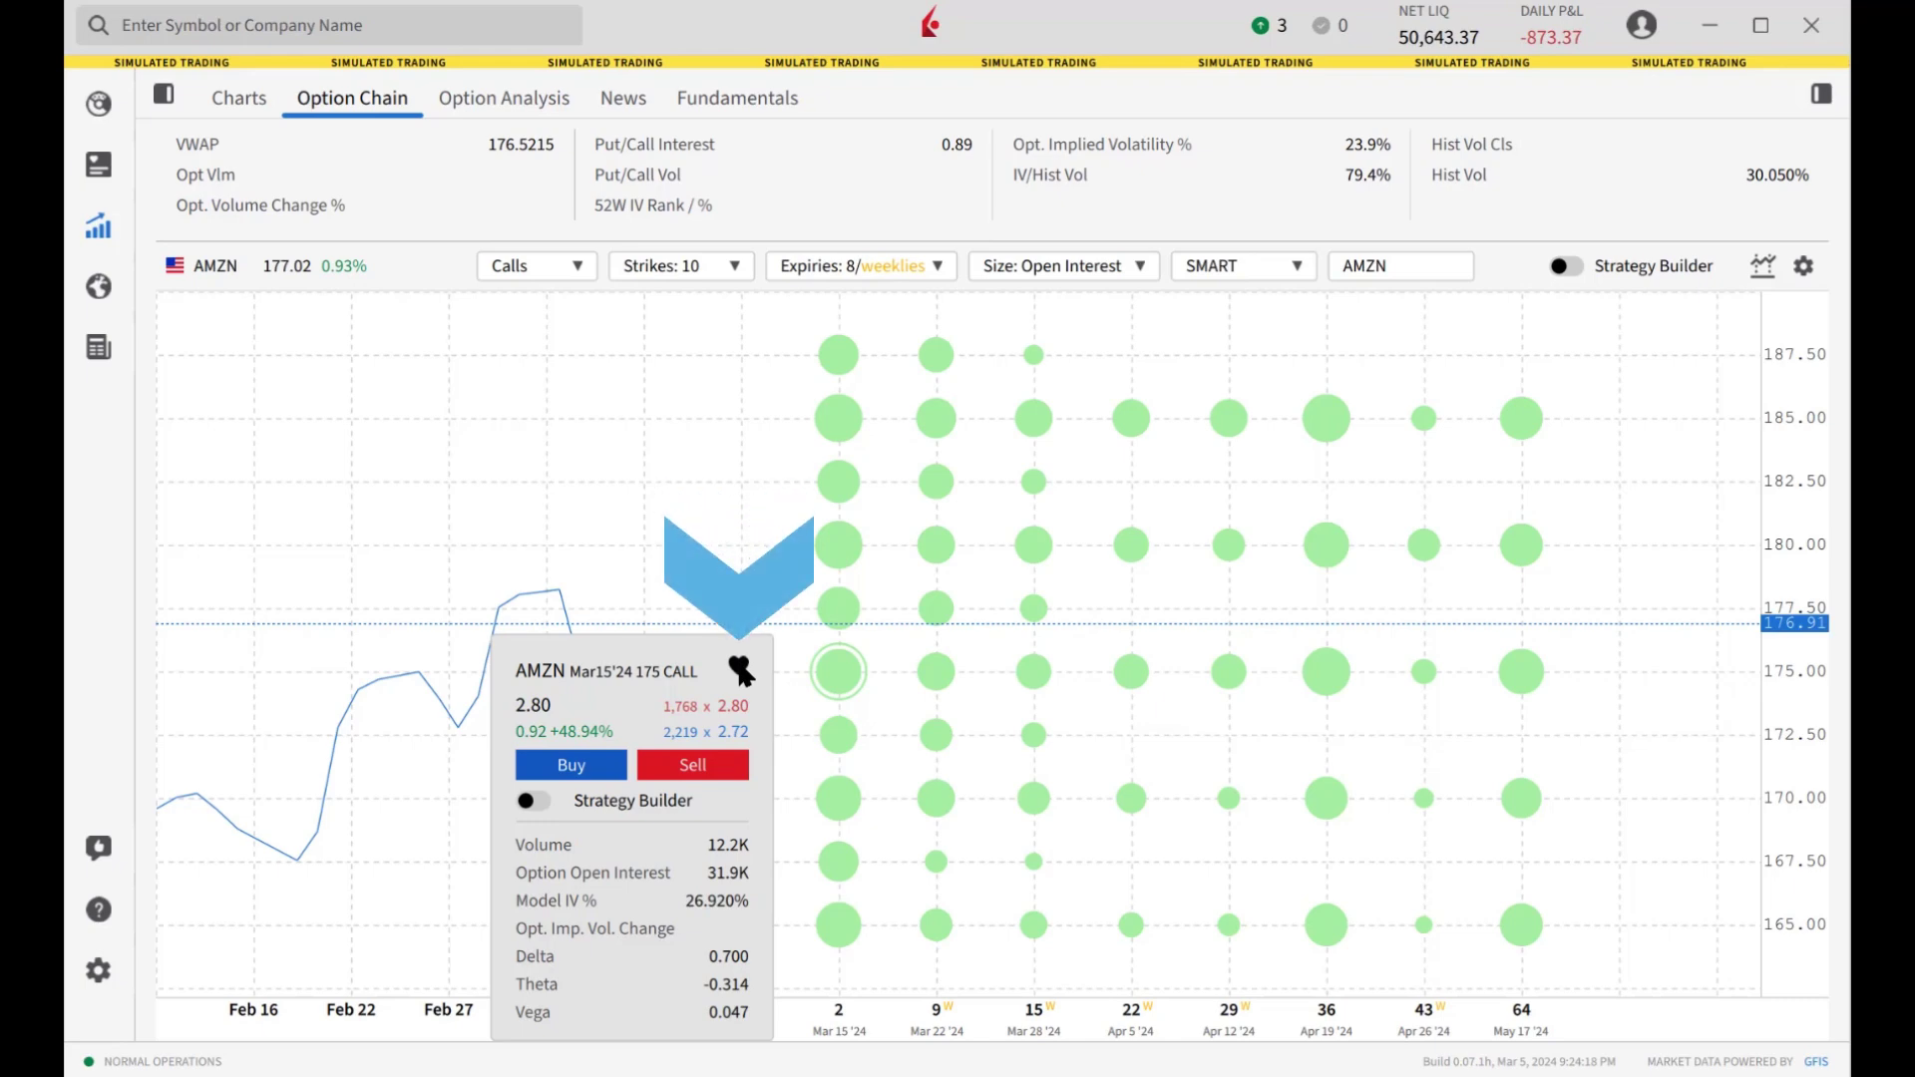
Add the Mar15'24 175 call to the Favorites watchlist
{"action": "left_click", "coordinate": [739, 669]}
{"action": "left_click", "coordinate": [529, 774]}
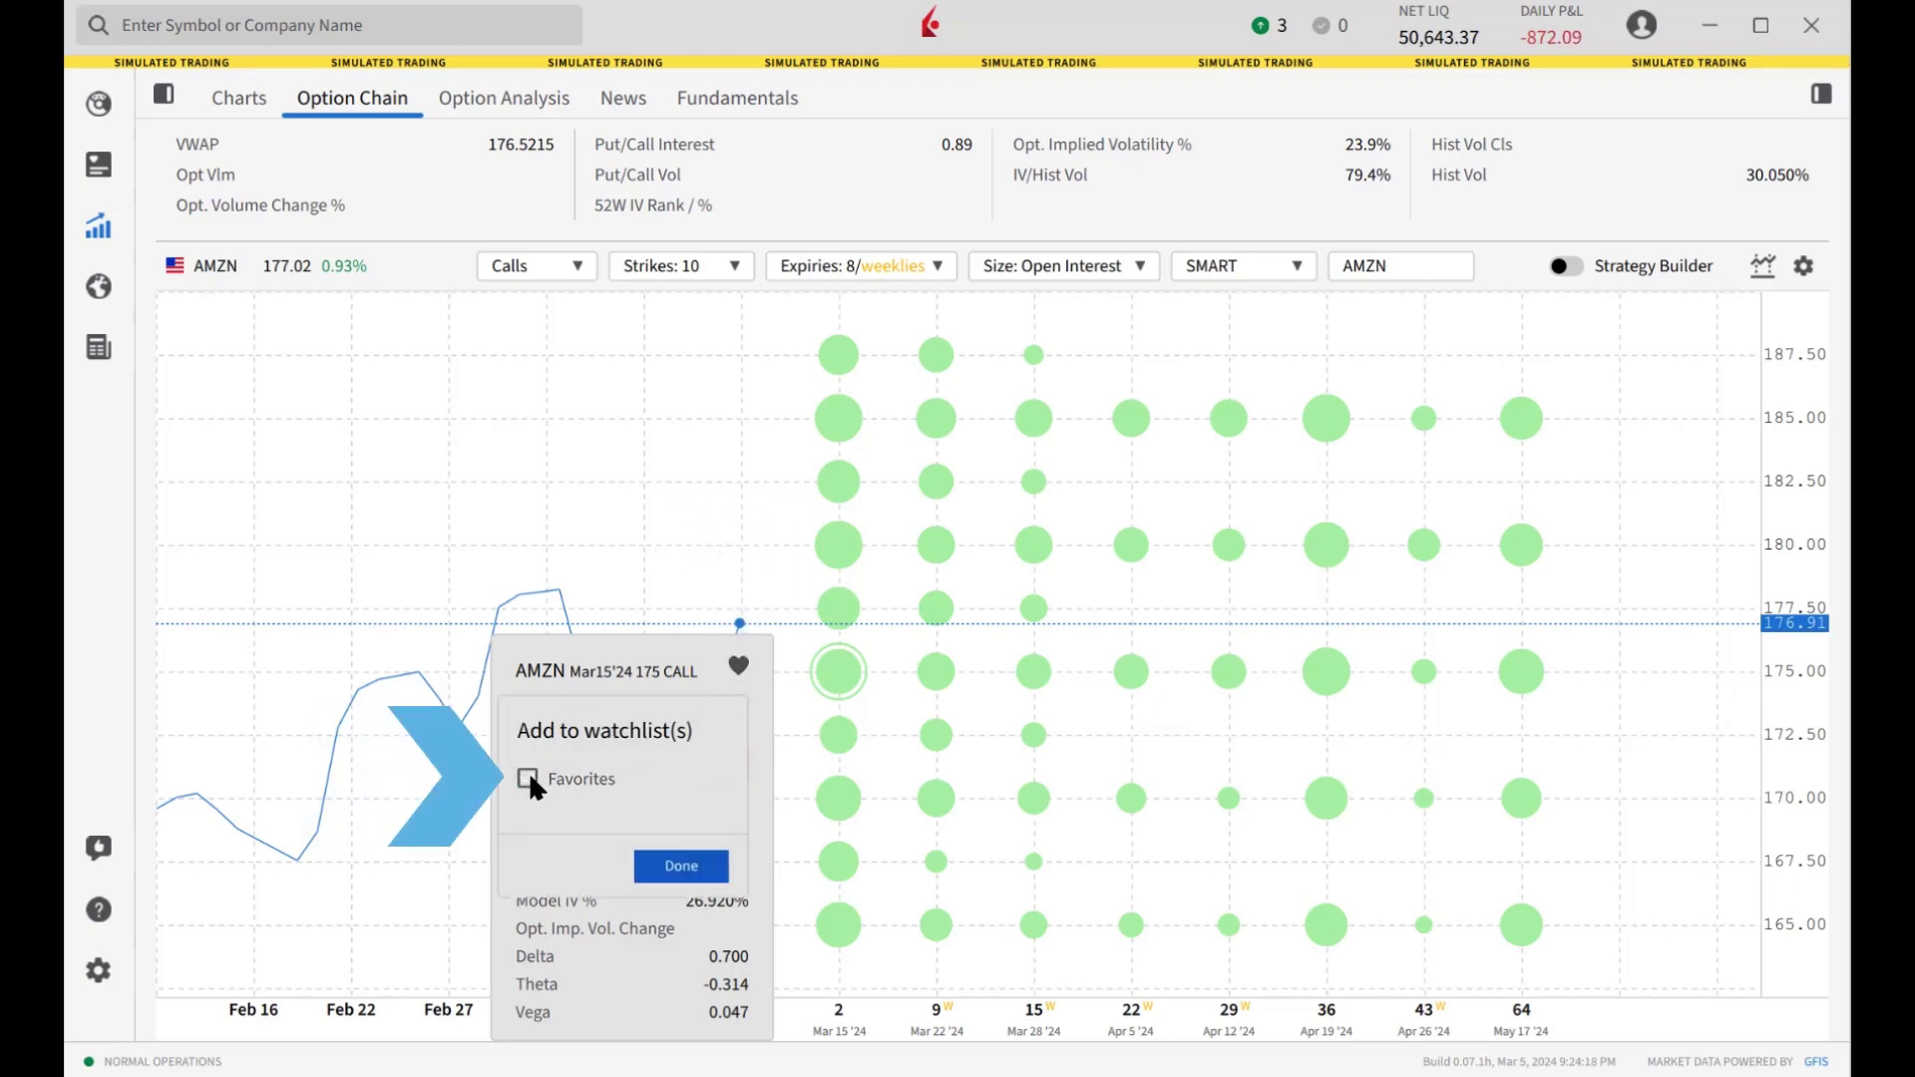
{"action": "left_click", "coordinate": [682, 868]}
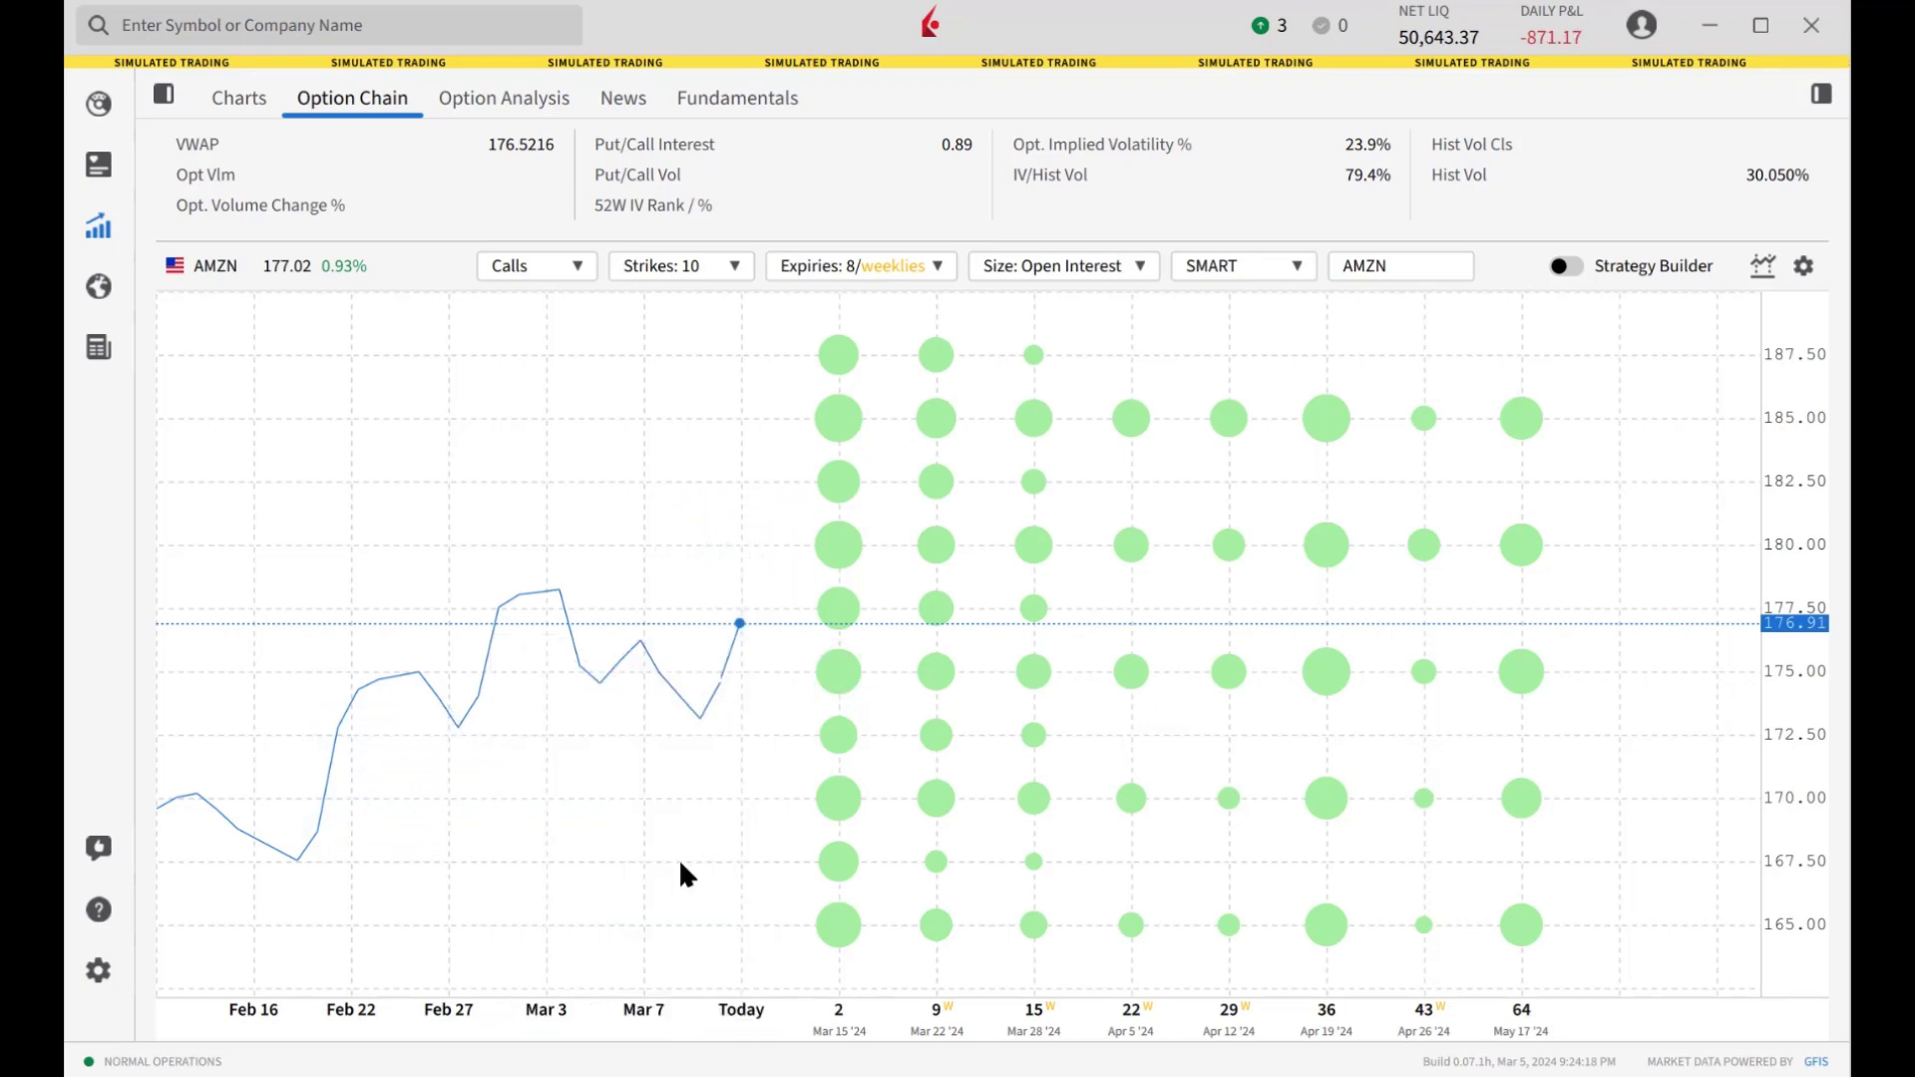
In Strategy Builder mode, buy the 175 call and sell the 172.5 call
{"action": "left_click", "coordinate": [842, 673]}
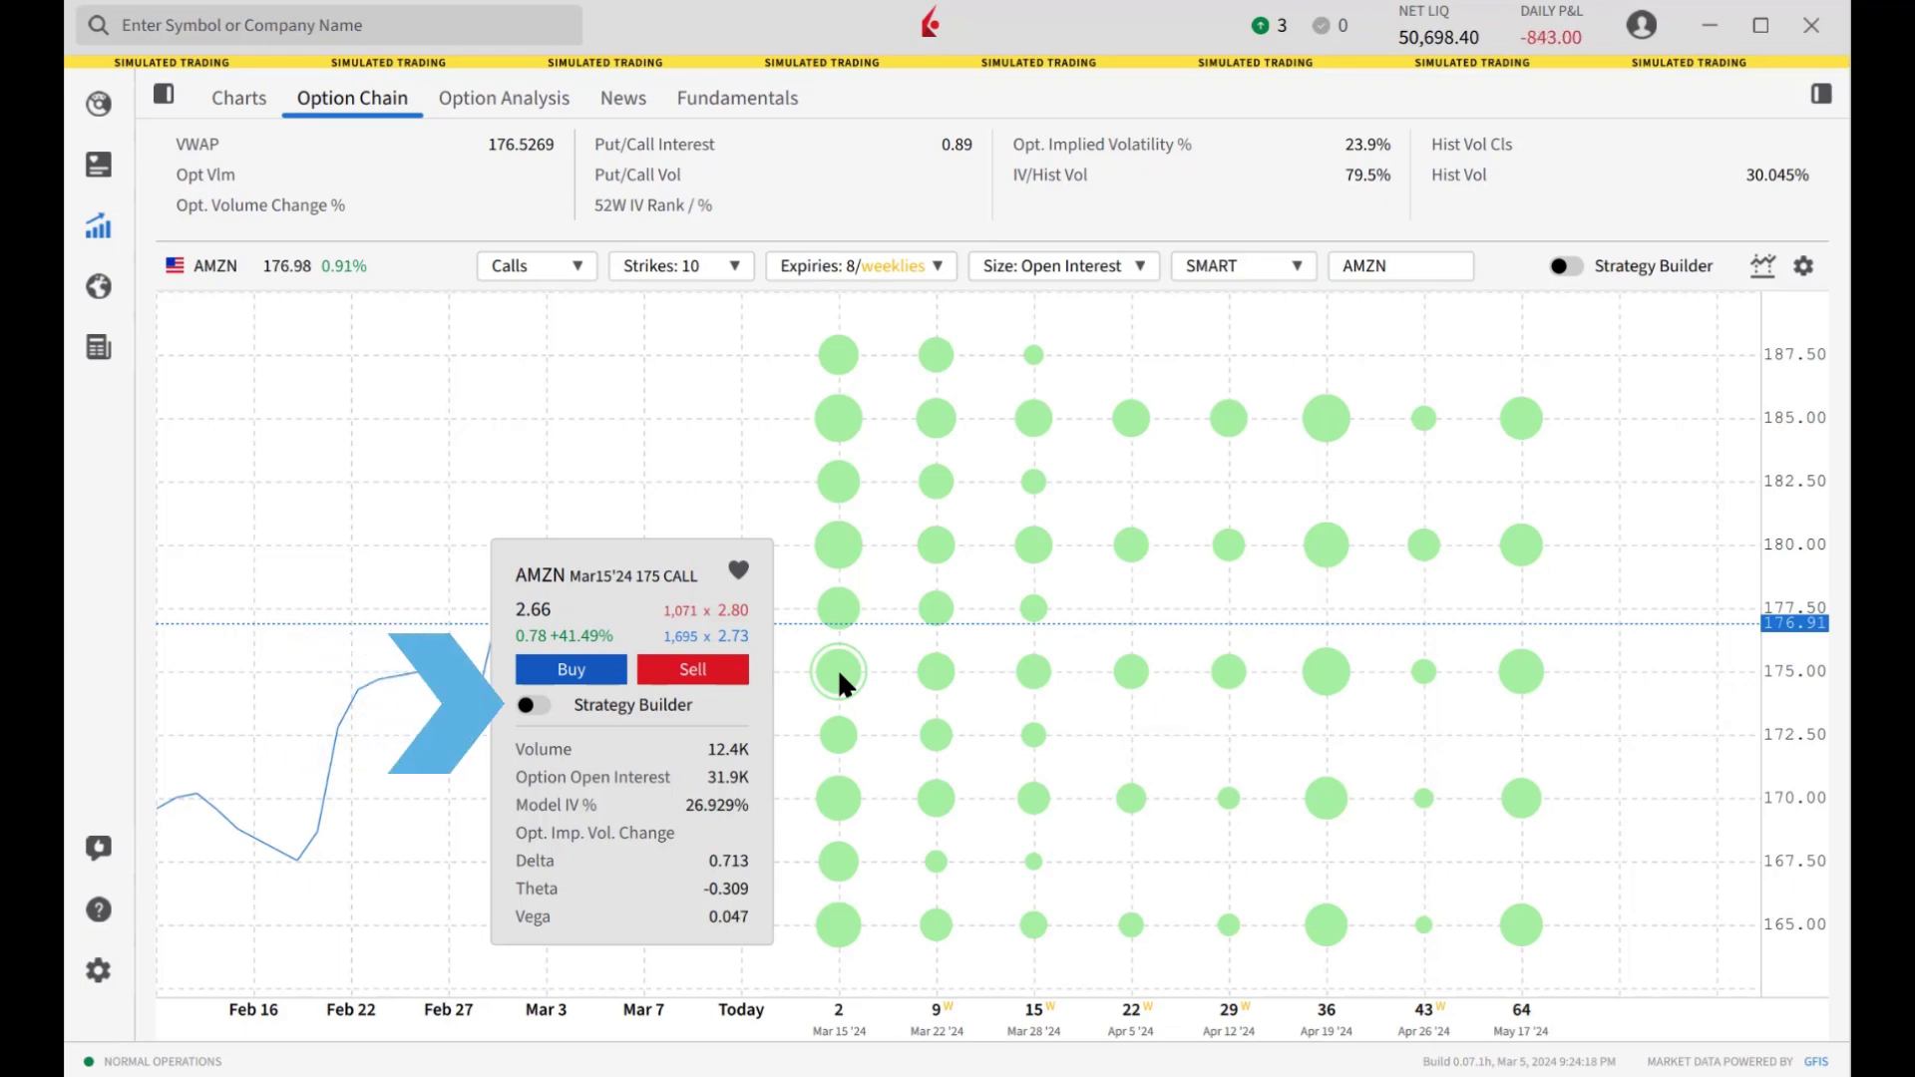
{"action": "left_click", "coordinate": [542, 703]}
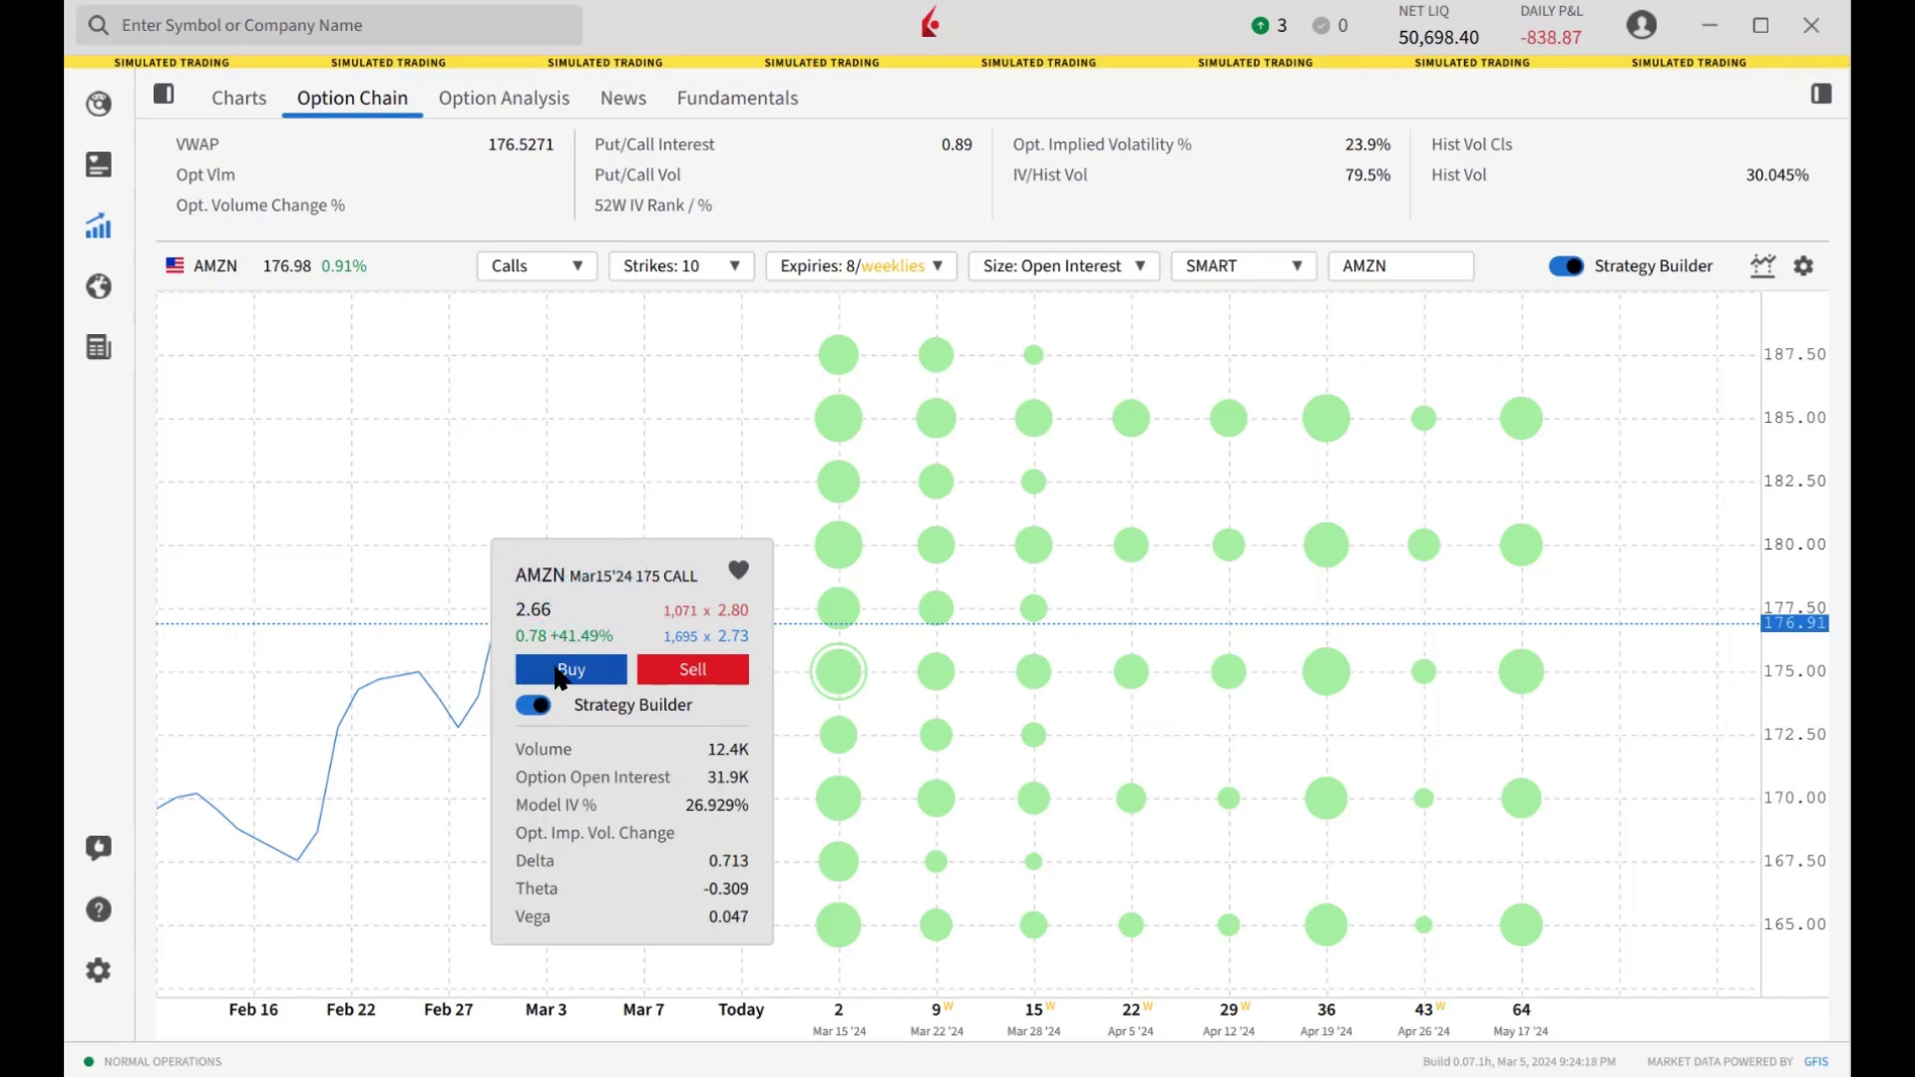
{"action": "left_click", "coordinate": [559, 674]}
{"action": "left_click", "coordinate": [834, 736]}
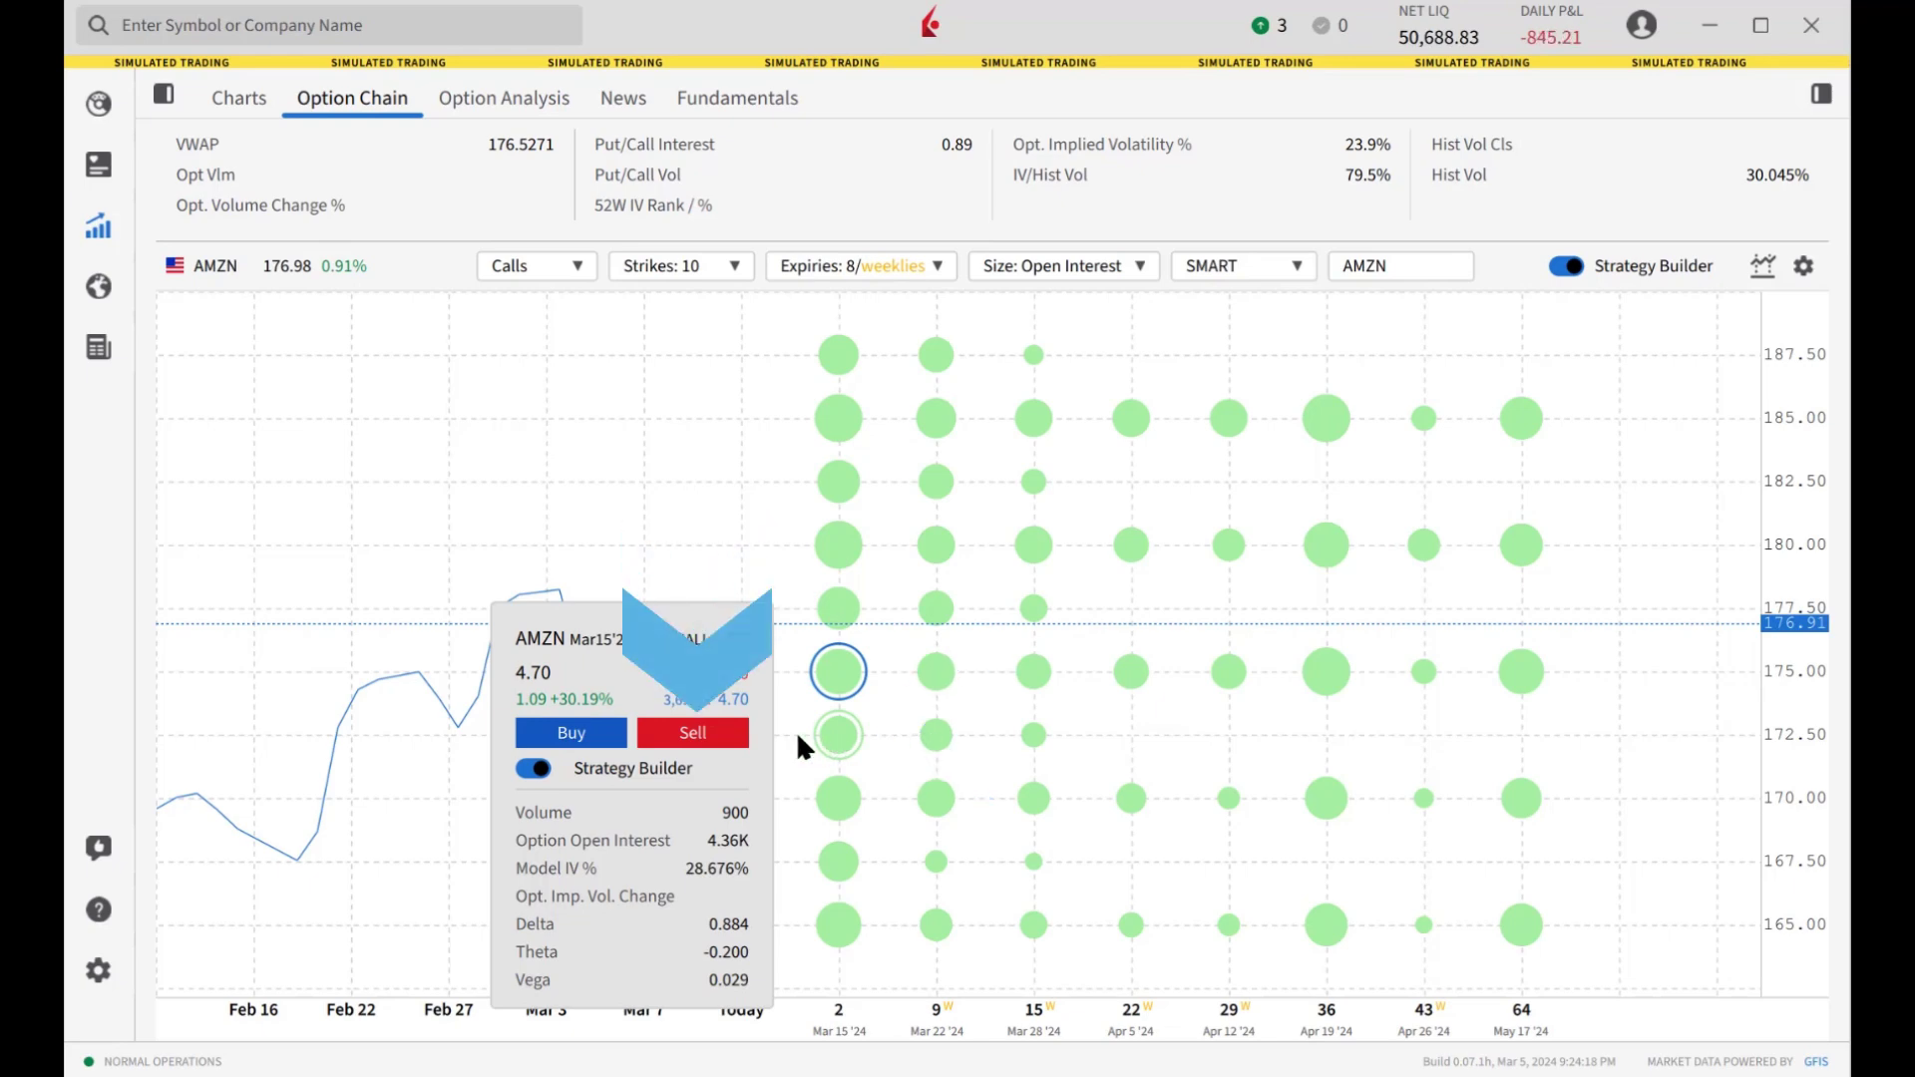
{"action": "left_click", "coordinate": [716, 736]}
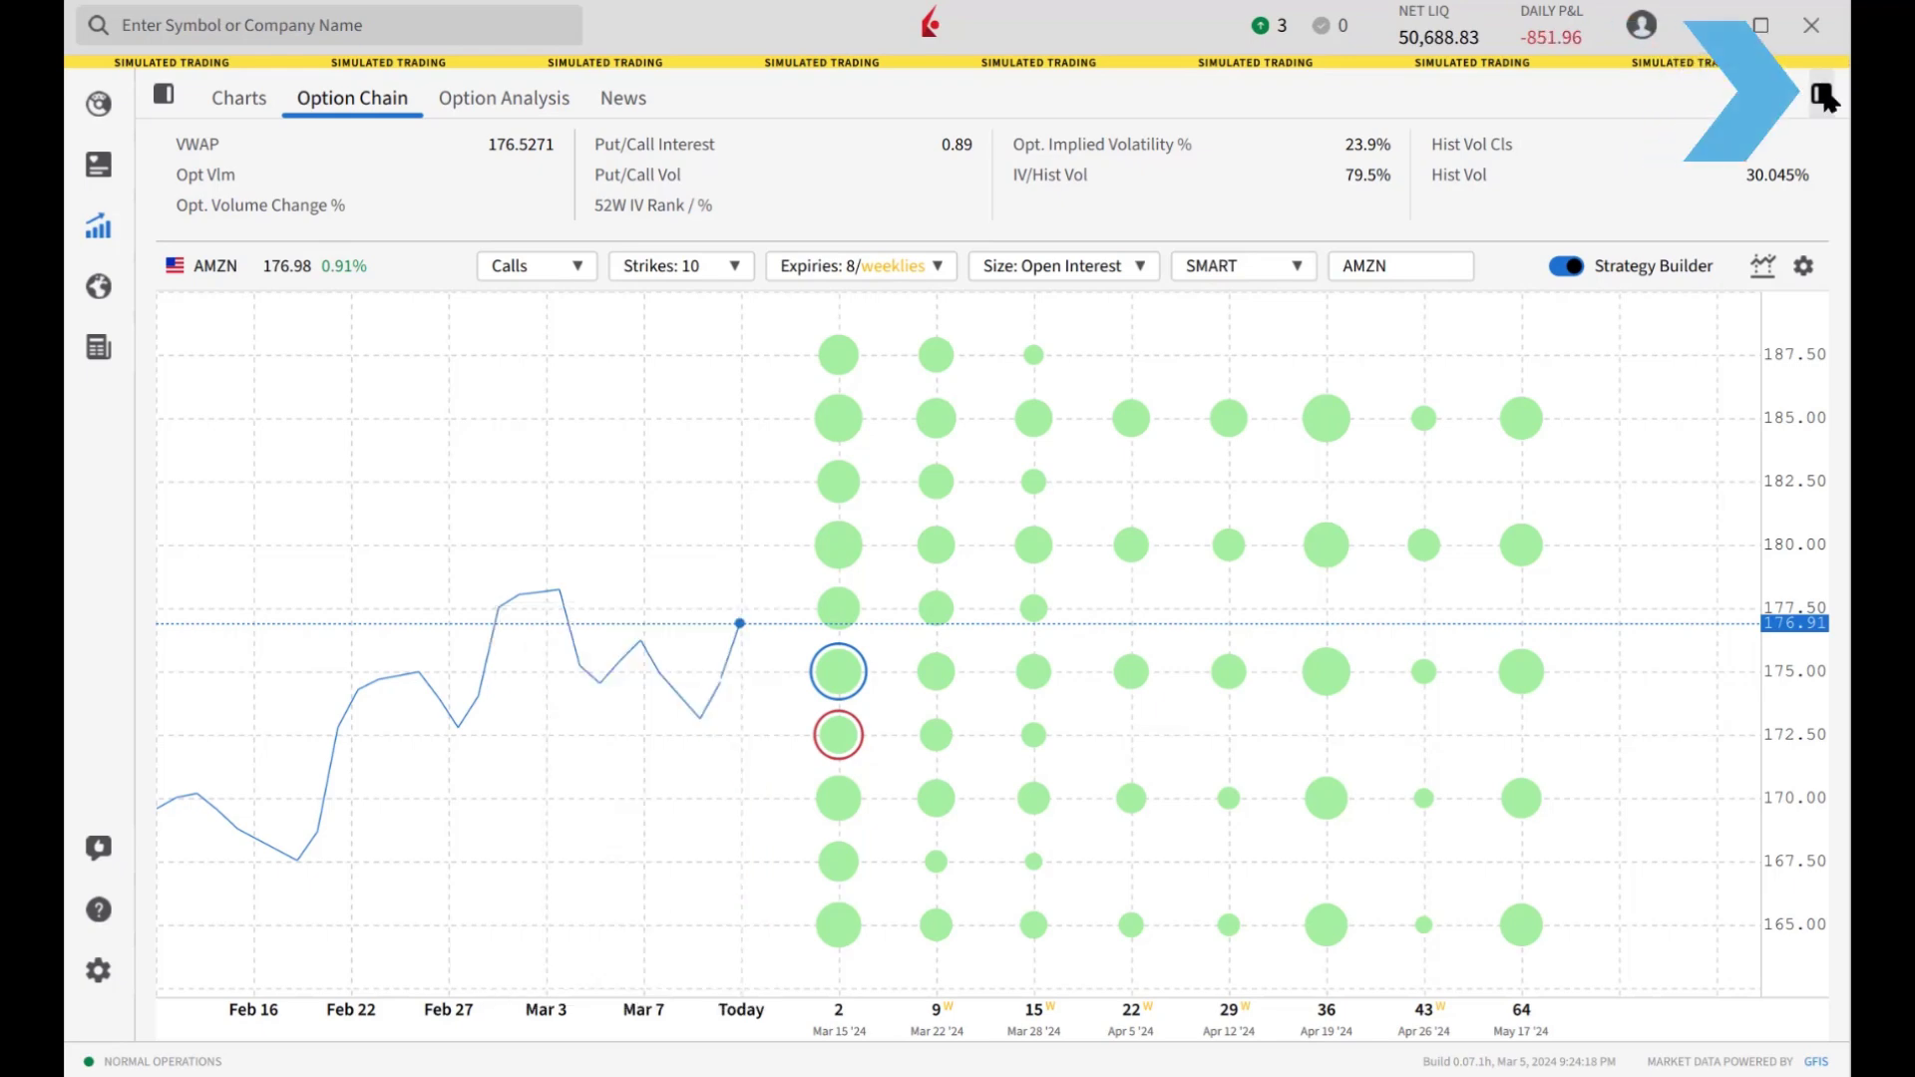
Open the Strategy Builder panel and add the Mar 172.5/175 Bear Call to Favorites
{"action": "left_click", "coordinate": [1823, 95]}
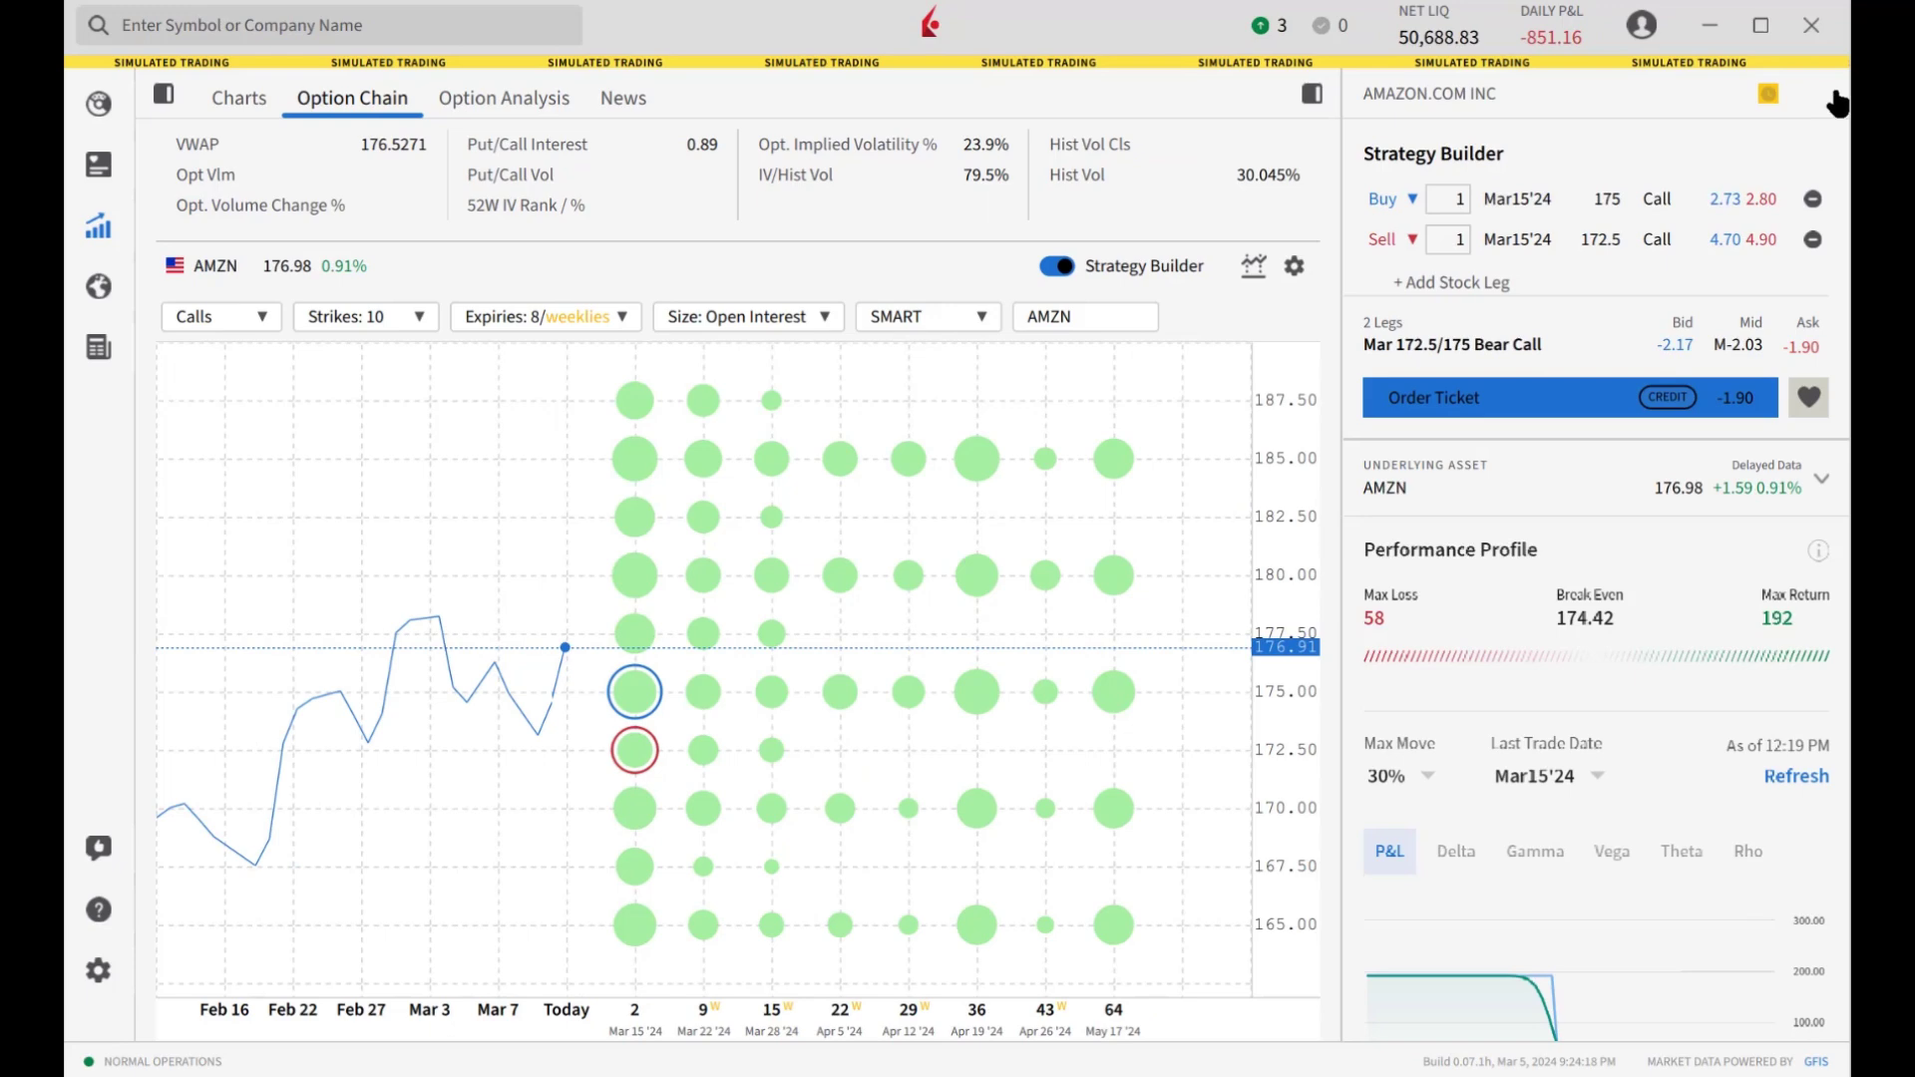
{"action": "left_click", "coordinate": [1808, 399]}
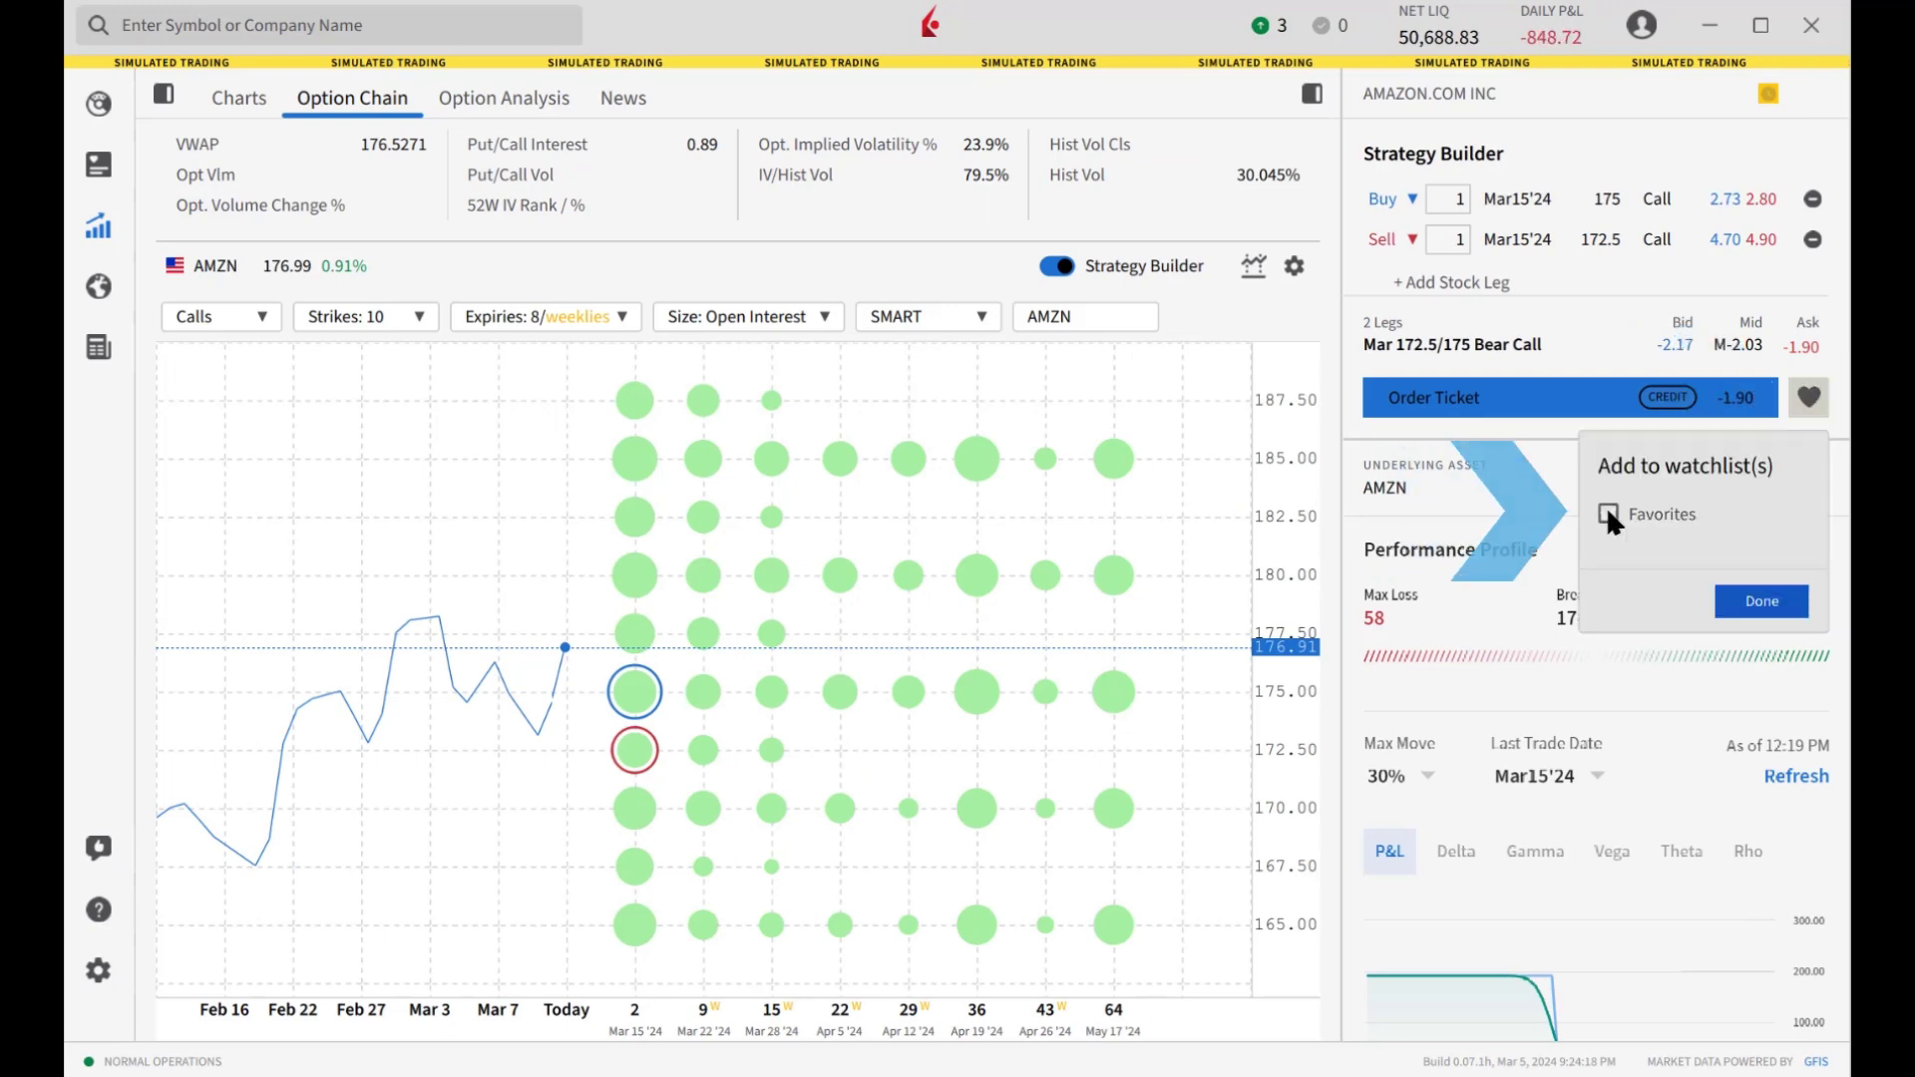
{"action": "left_click", "coordinate": [1607, 512]}
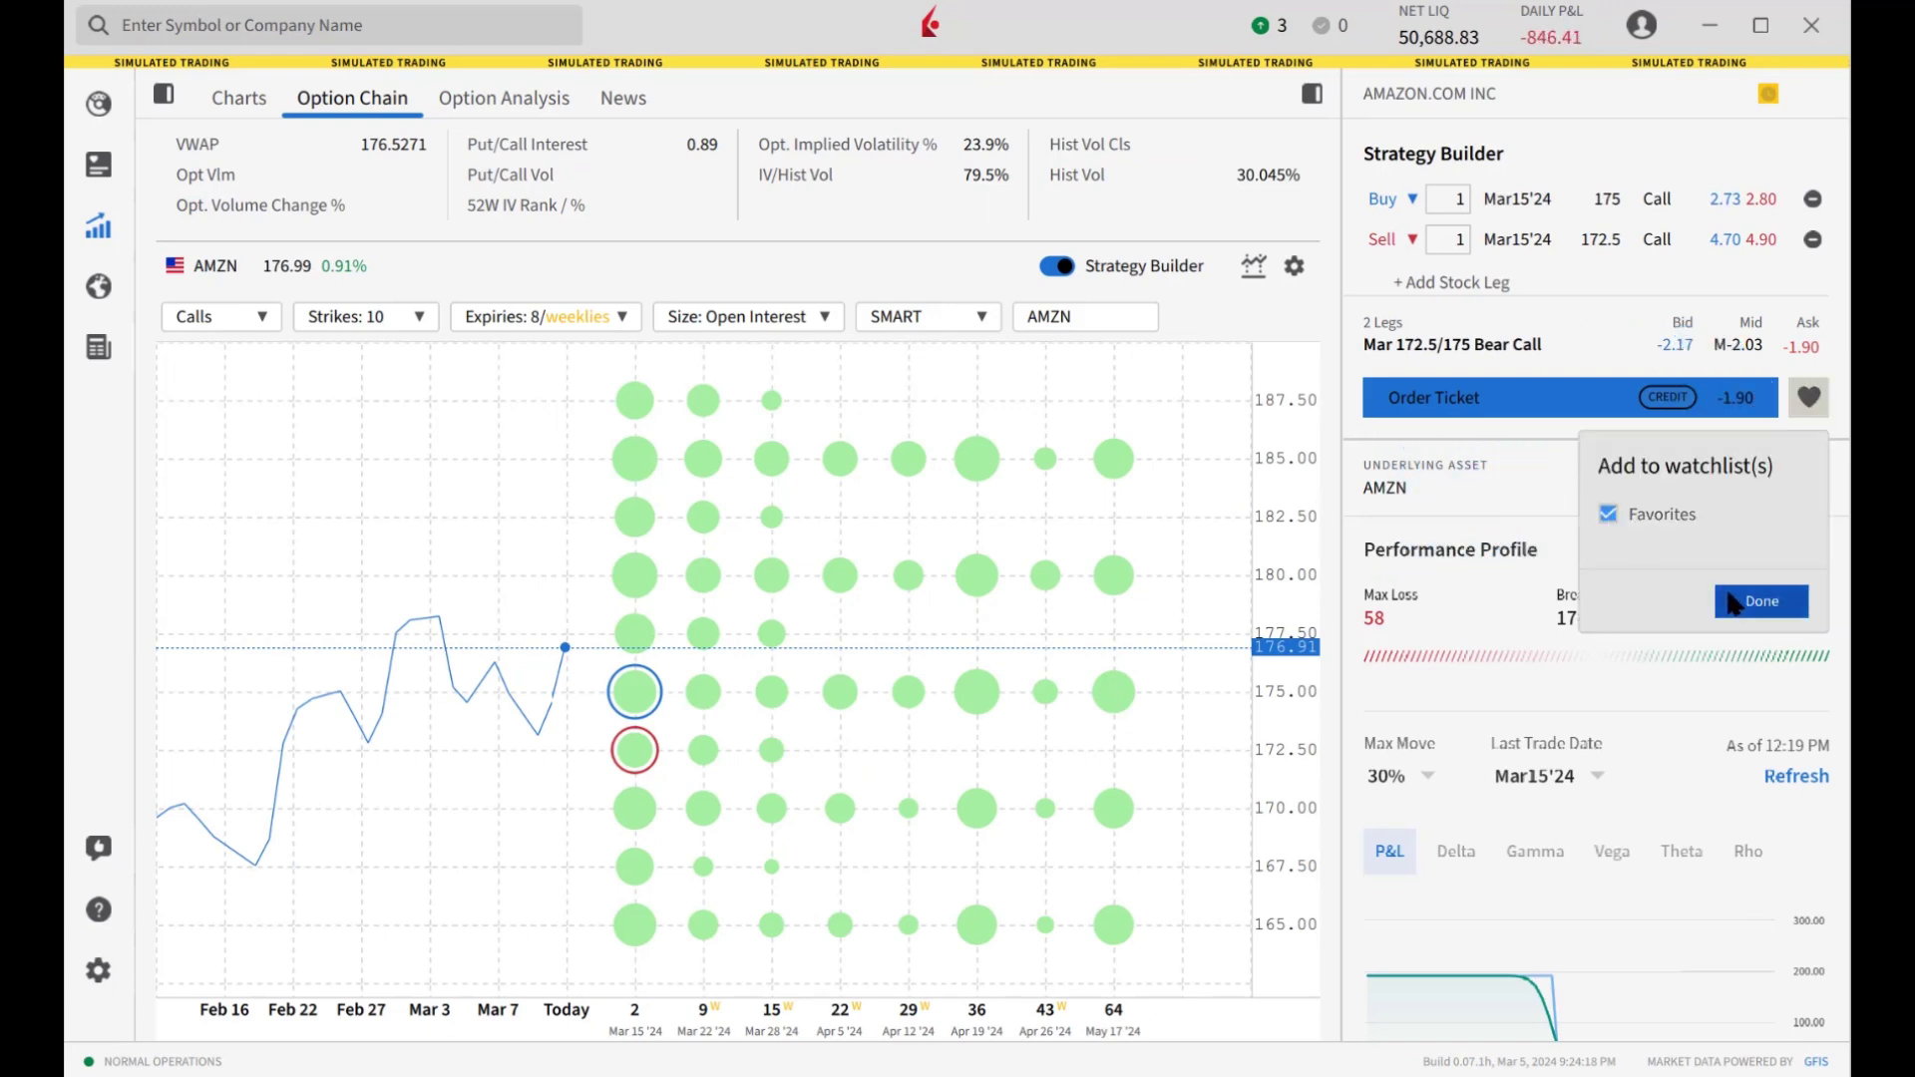
{"action": "left_click", "coordinate": [1732, 601]}
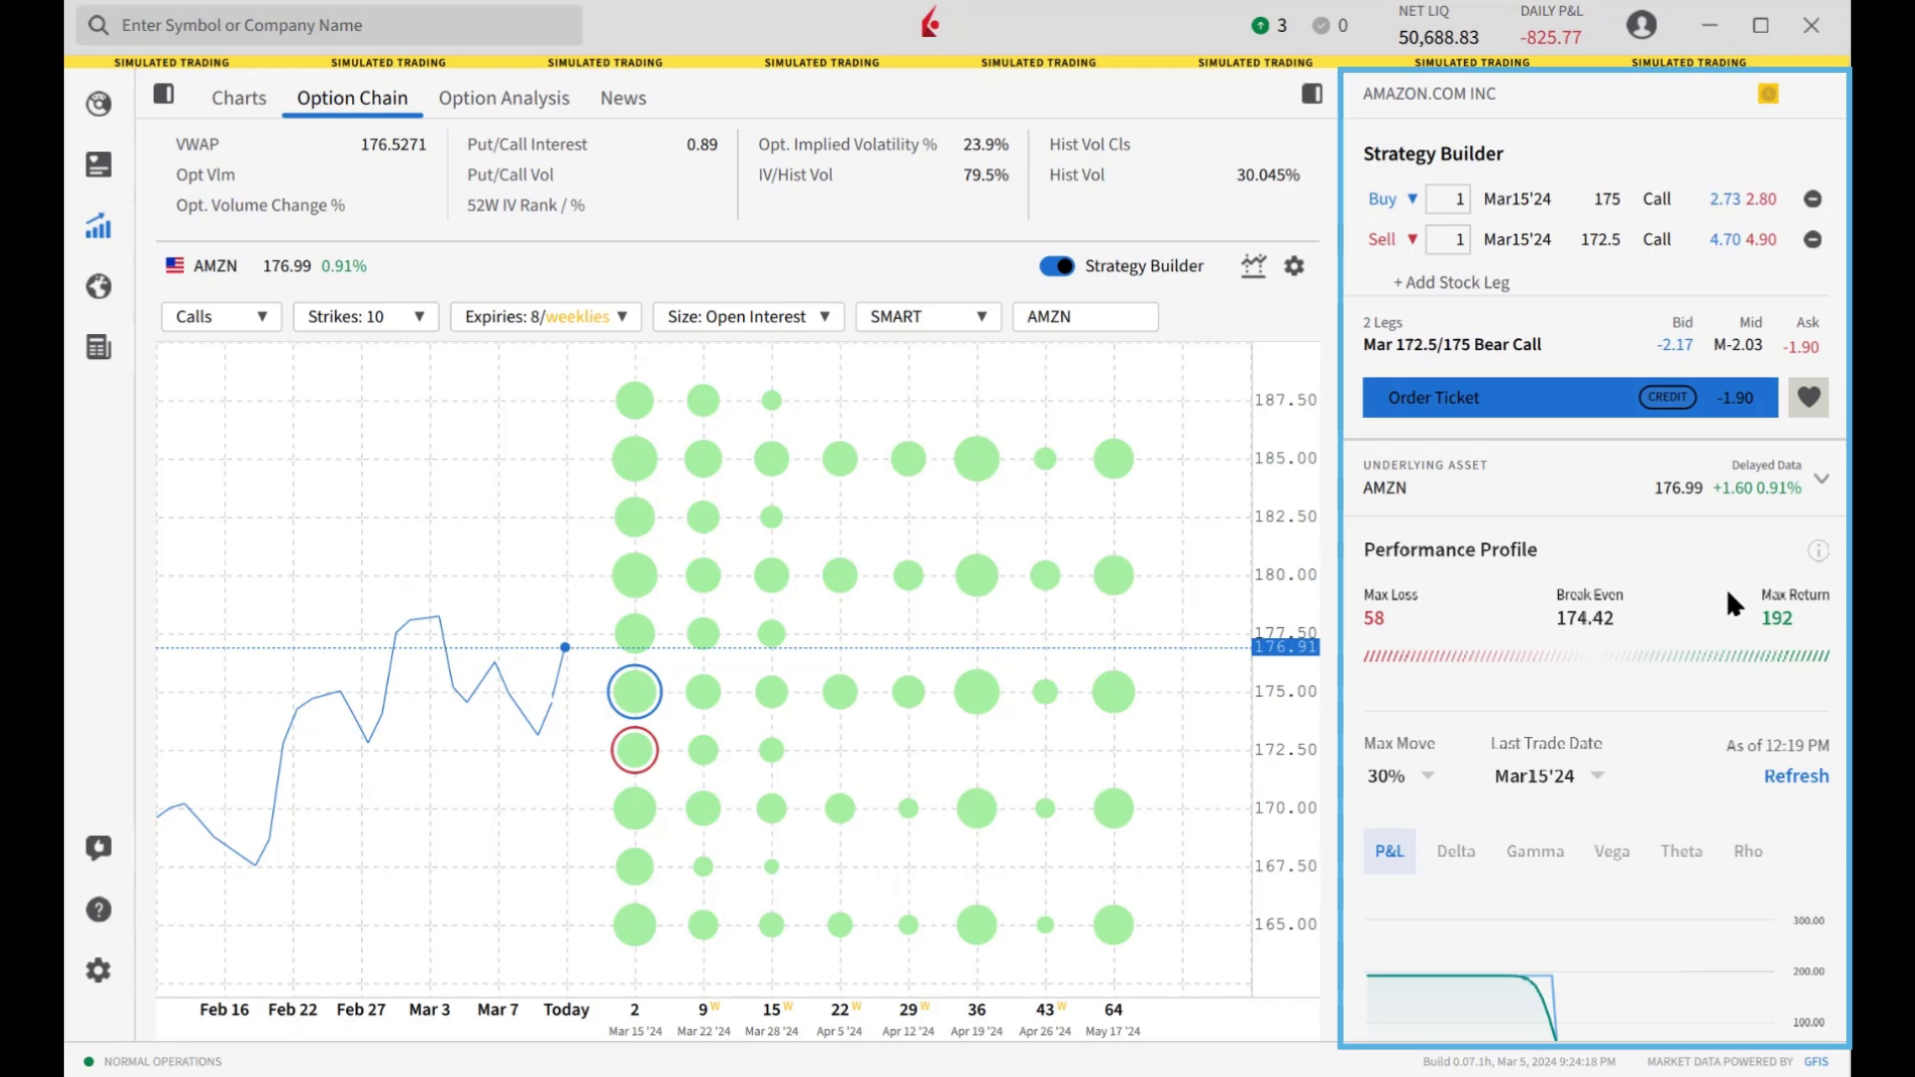